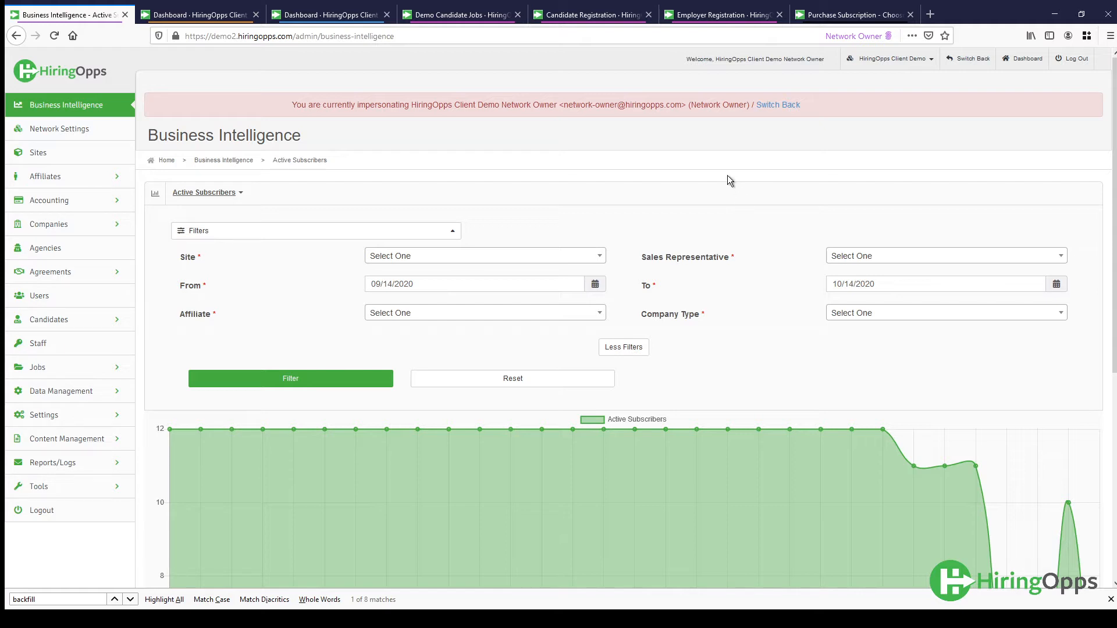
- Open the accounting add-ons and start creating a new add-on
{"action": "left_click", "coordinate": [68, 202]}
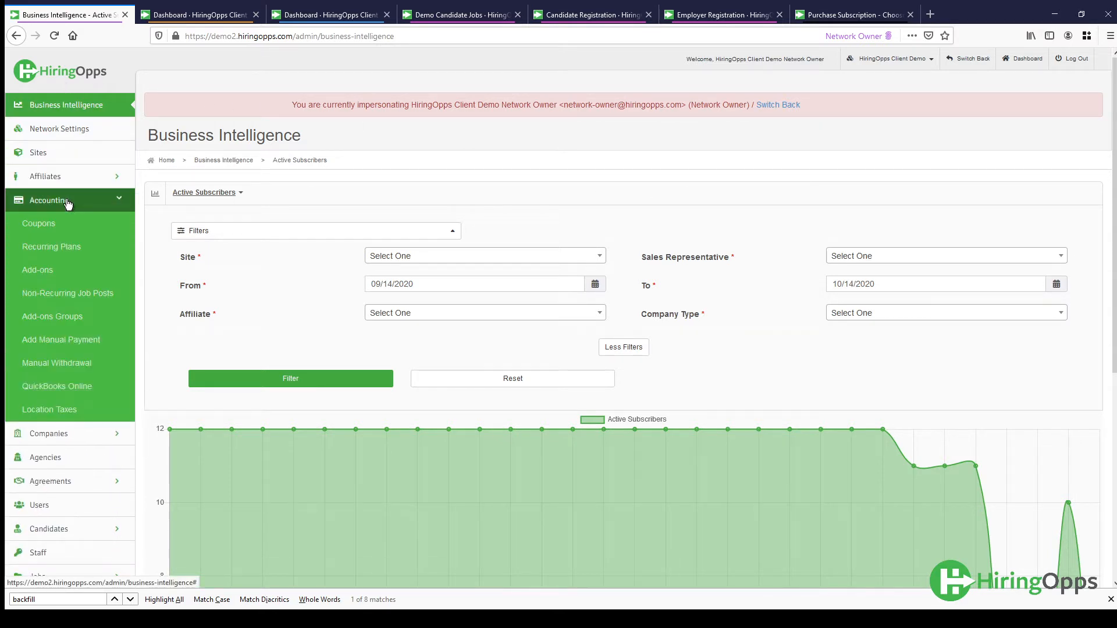
{"action": "left_click", "coordinate": [38, 271]}
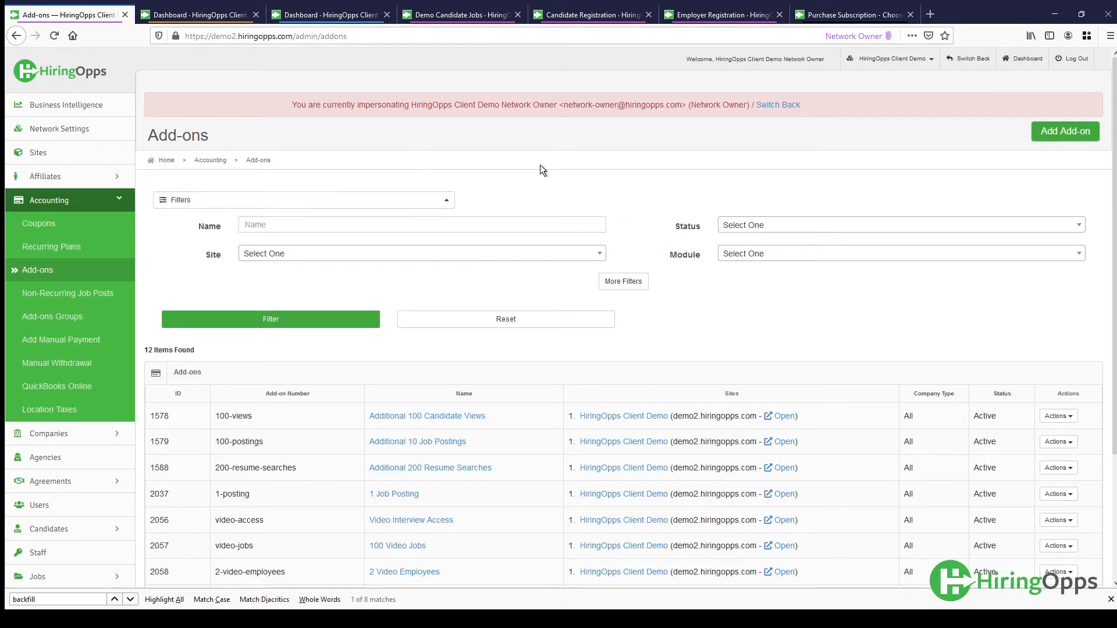
{"action": "left_click", "coordinate": [1065, 131]}
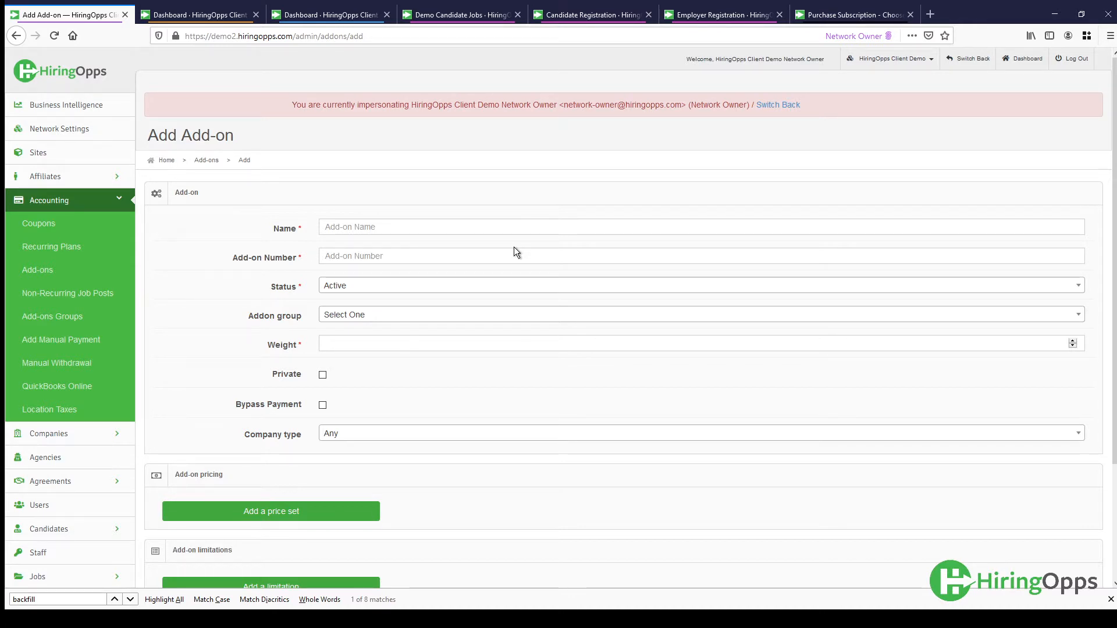
- Examine how featured jobs and featured companies are presented on the public job board's home page
{"action": "left_click", "coordinate": [452, 20]}
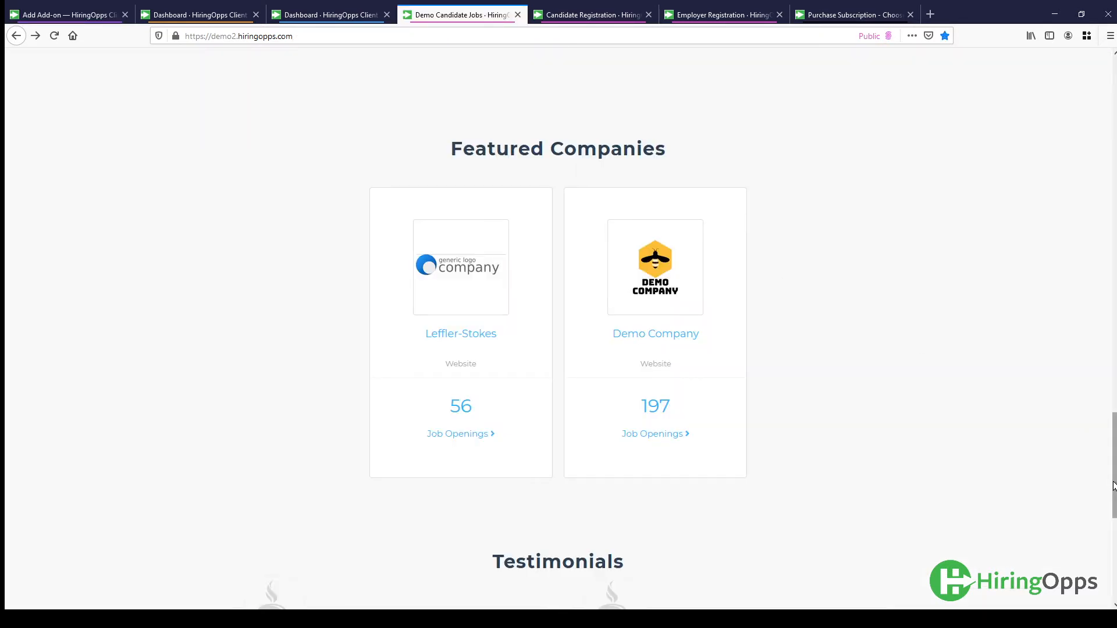
{"action": "left_click_drag", "start_coordinate": [1113, 486], "coordinate": [1098, 118]}
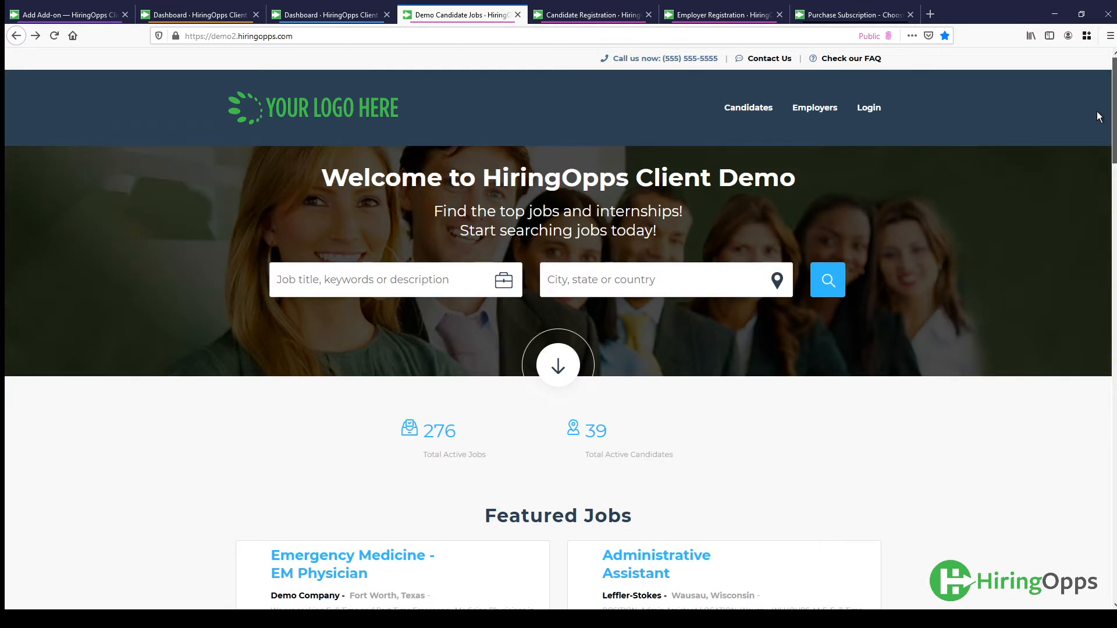
{"action": "scroll", "coordinate": [1098, 128], "scroll_direction": "down", "scroll_amount": 6}
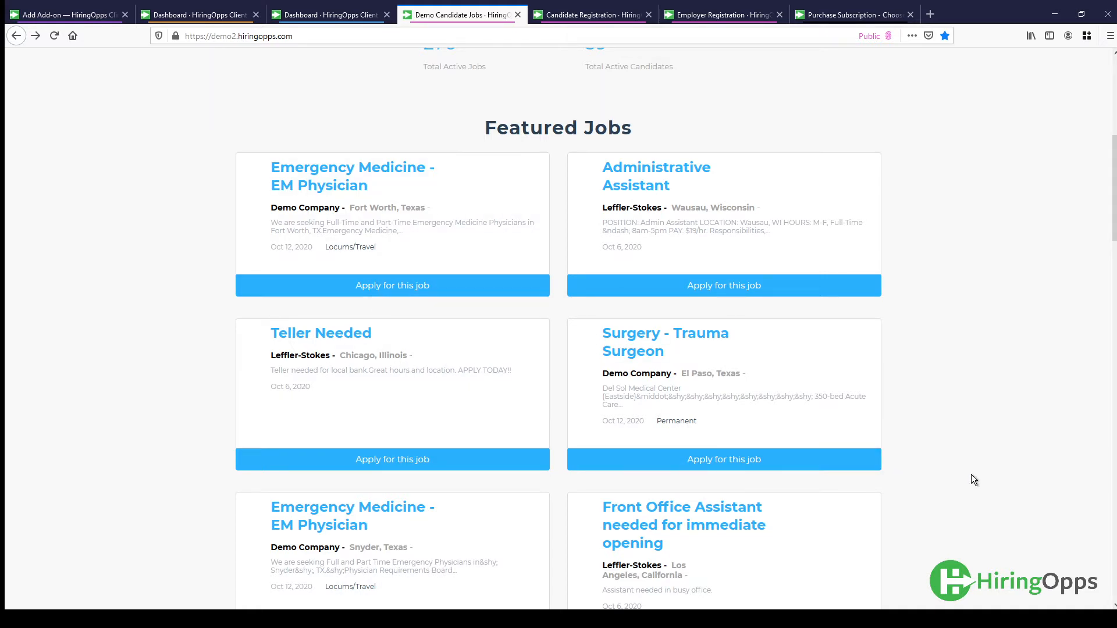
{"action": "scroll", "coordinate": [972, 474], "scroll_direction": "down", "scroll_amount": 4}
{"action": "scroll", "coordinate": [972, 475], "scroll_direction": "down", "scroll_amount": 16}
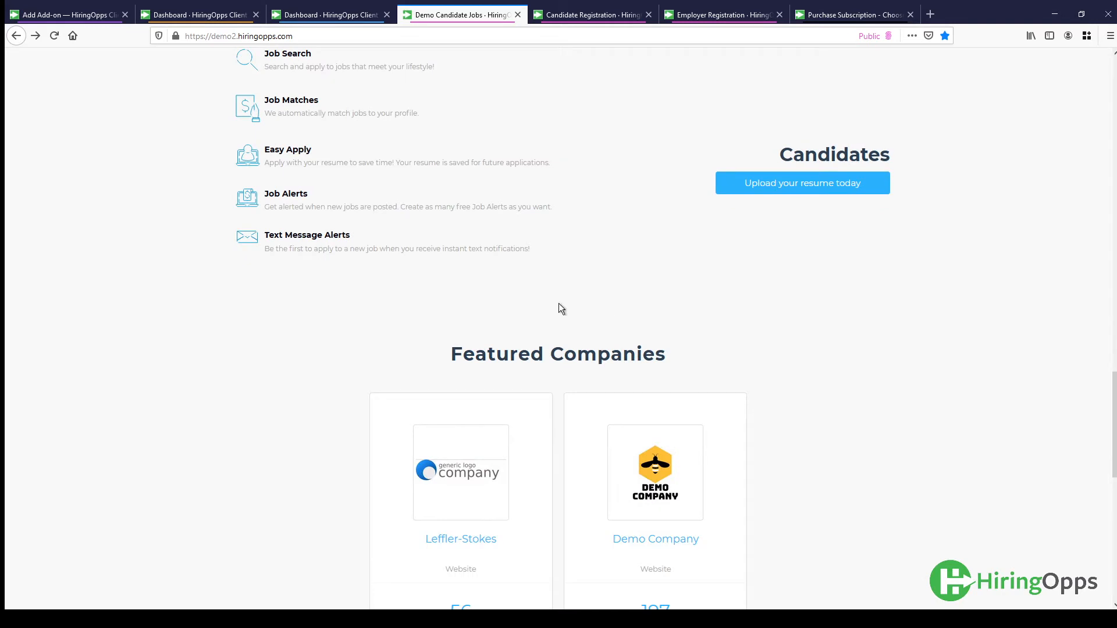
{"action": "scroll", "coordinate": [443, 325], "scroll_direction": "down", "scroll_amount": 2}
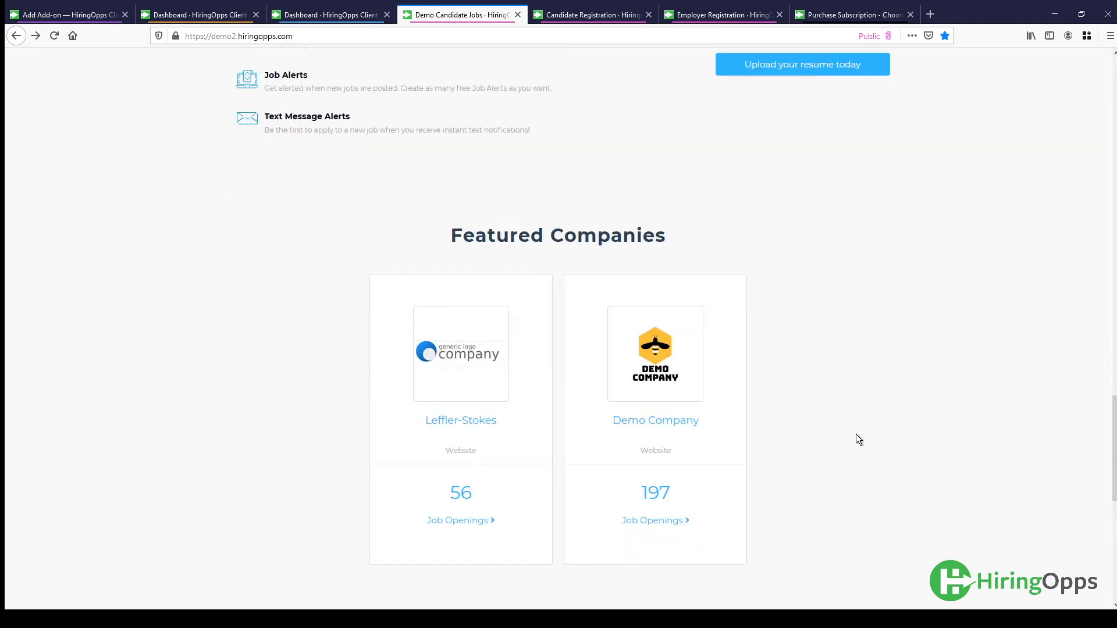
{"action": "scroll", "coordinate": [853, 469], "scroll_direction": "up", "scroll_amount": 5}
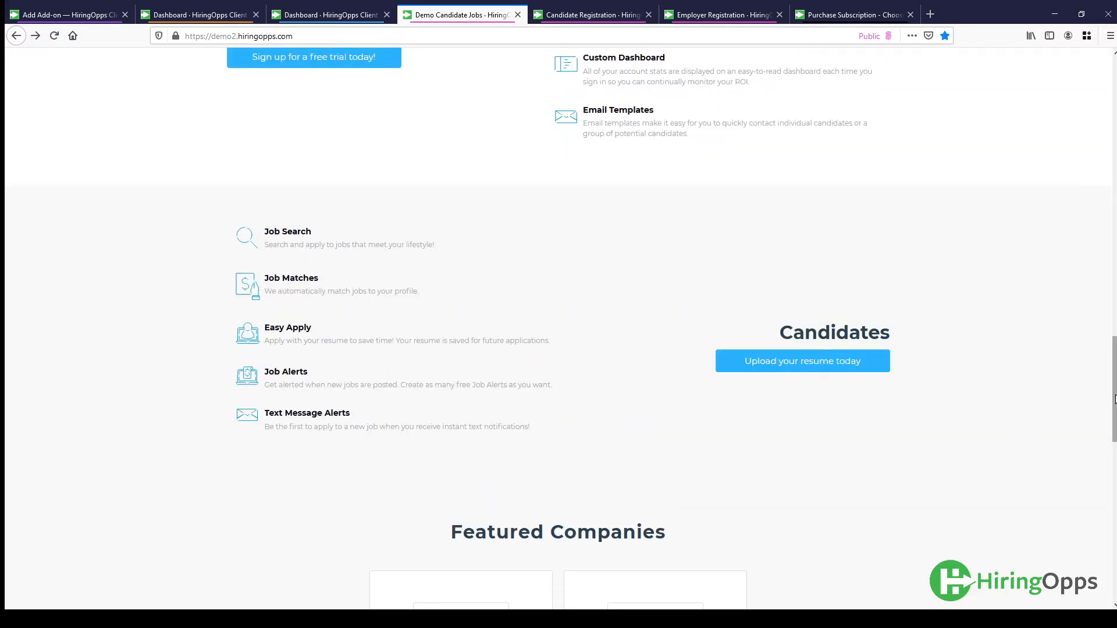
{"action": "left_click_drag", "start_coordinate": [1113, 402], "coordinate": [1062, 120]}
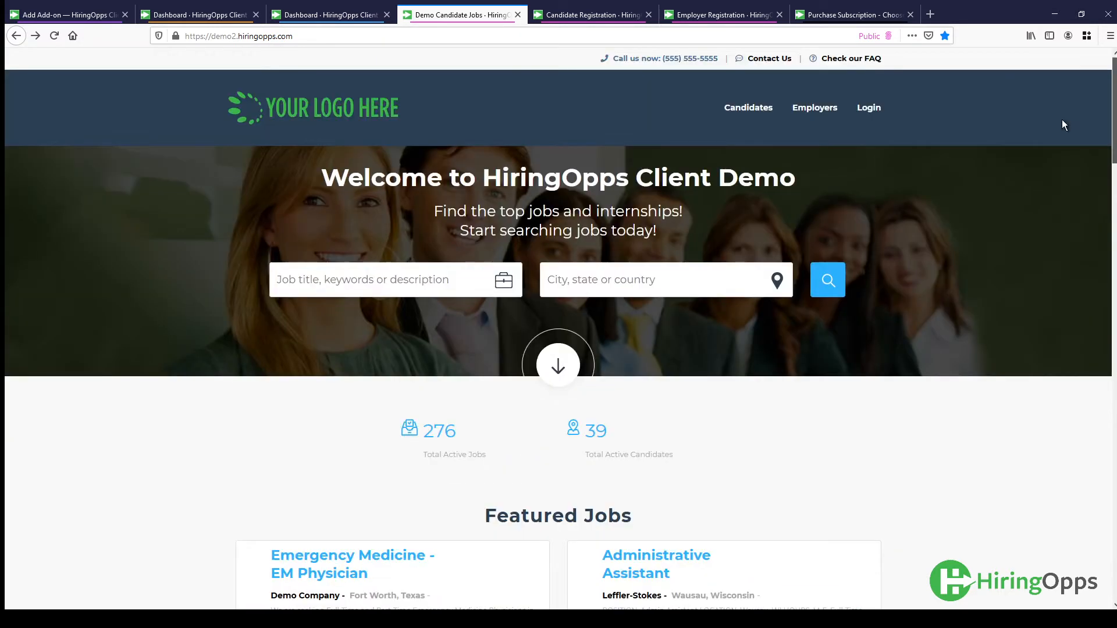
- Run a job search without criteria and examine how featured companies and featured jobs are marked in the results
{"action": "left_click", "coordinate": [833, 286]}
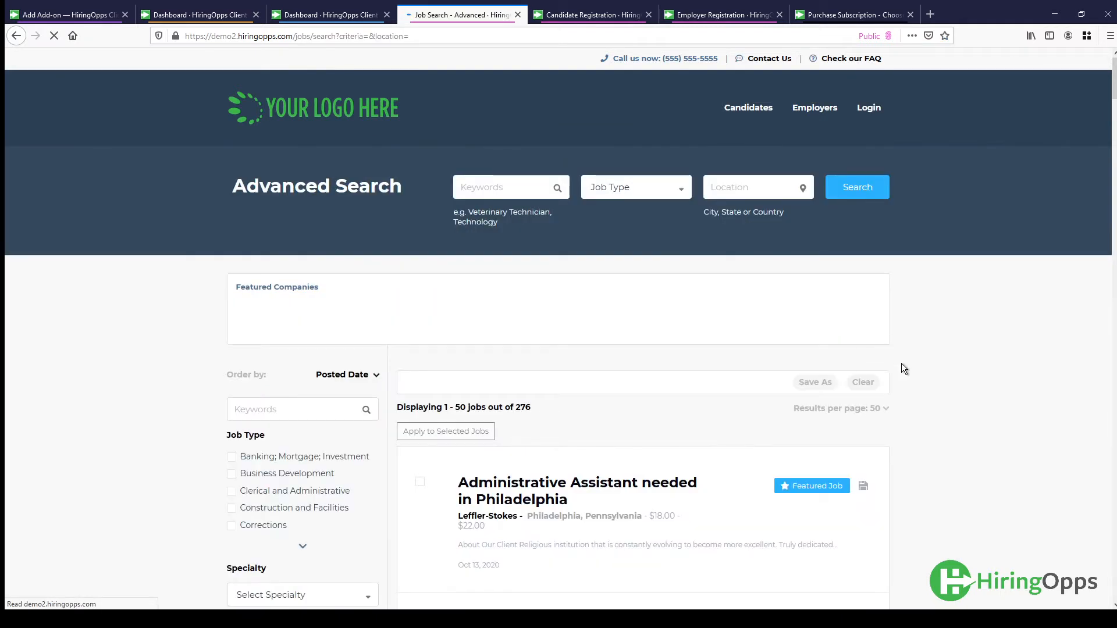
{"action": "scroll", "coordinate": [902, 363], "scroll_direction": "down", "scroll_amount": 1}
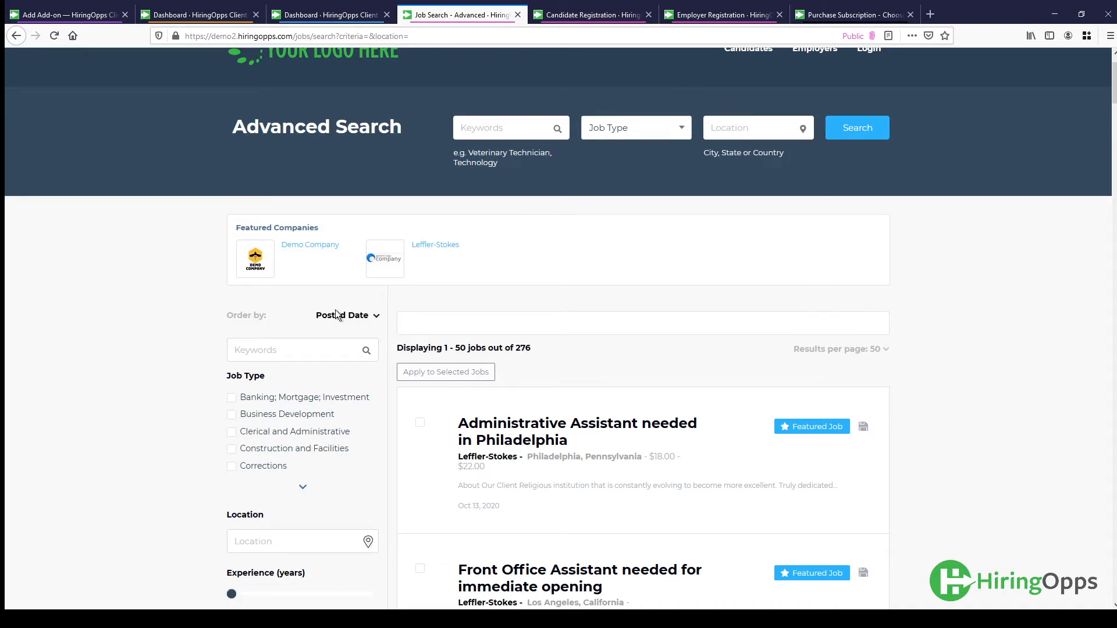
{"action": "scroll", "coordinate": [986, 443], "scroll_direction": "down", "scroll_amount": 4}
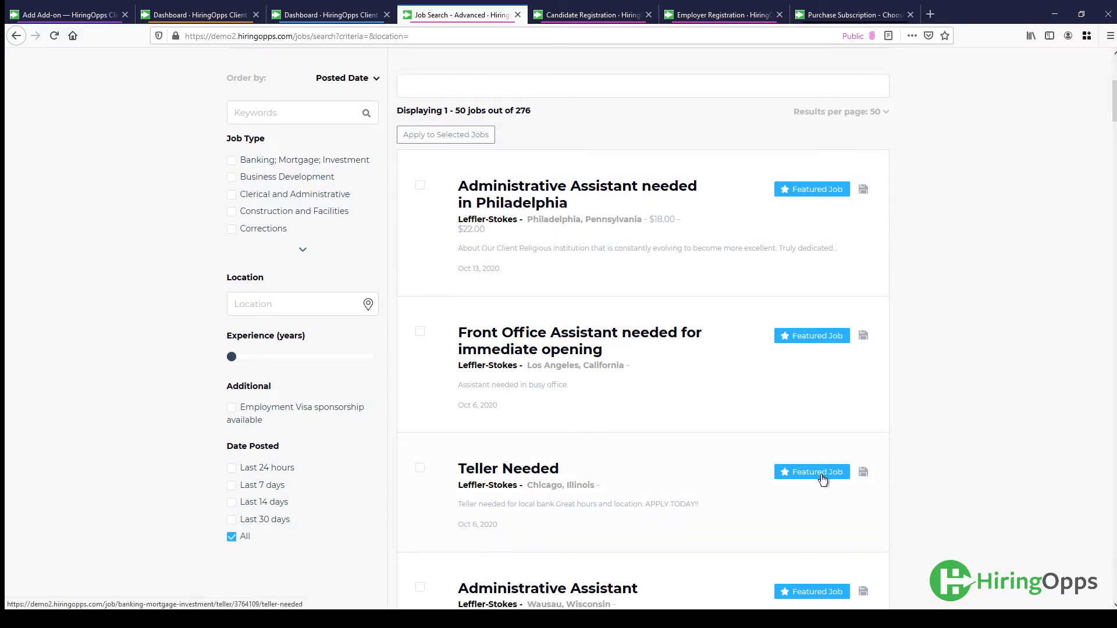
{"action": "scroll", "coordinate": [946, 483], "scroll_direction": "down", "scroll_amount": 6}
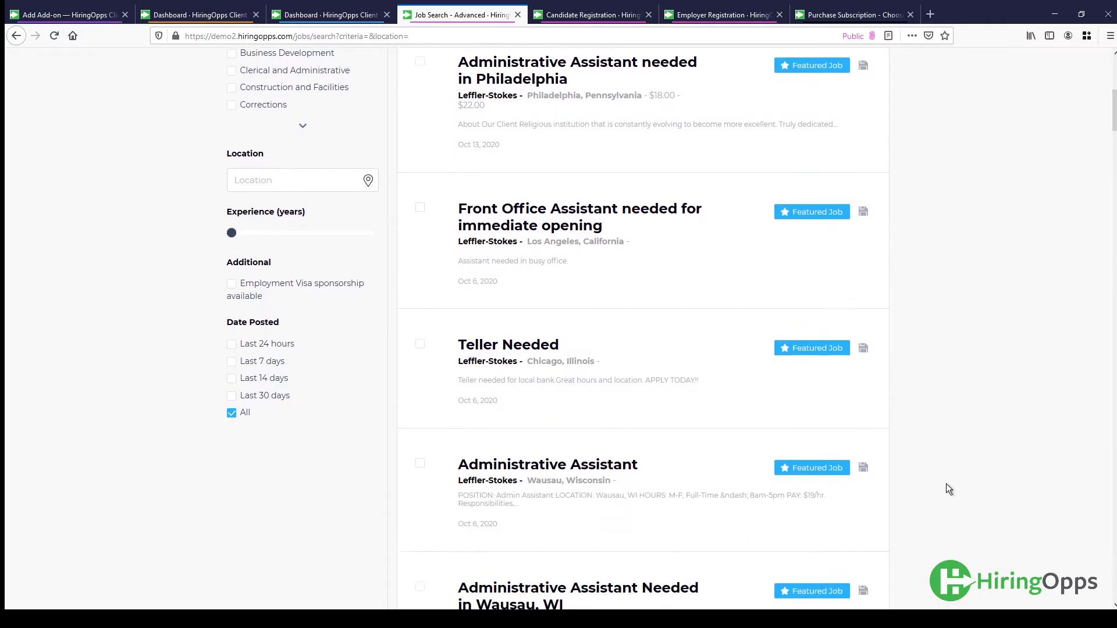
{"action": "scroll", "coordinate": [946, 483], "scroll_direction": "up", "scroll_amount": 6}
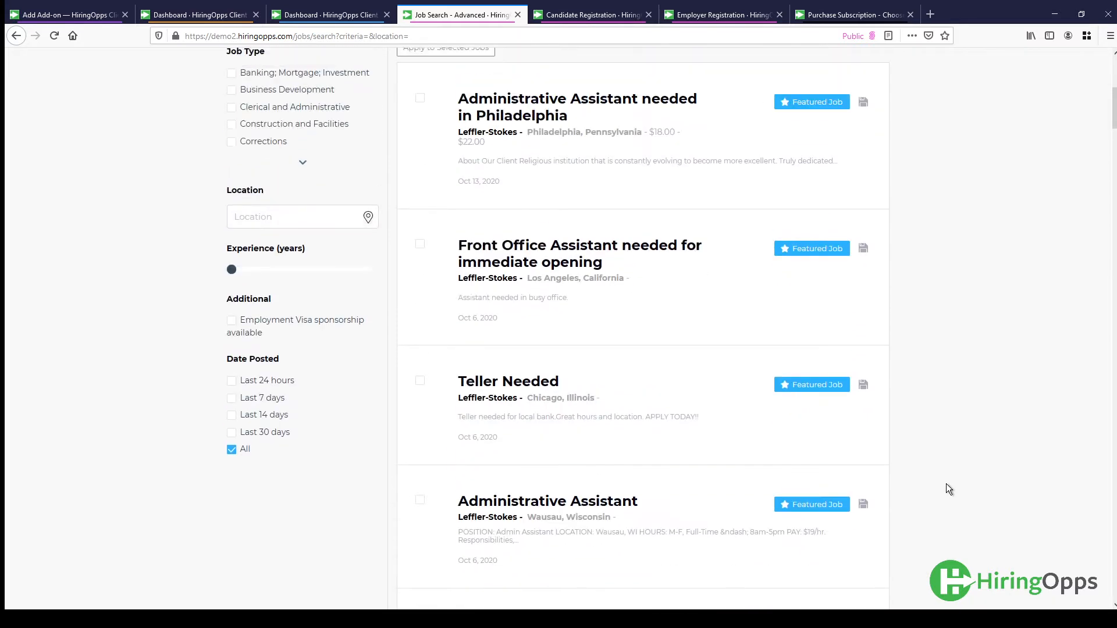
{"action": "scroll", "coordinate": [946, 483], "scroll_direction": "up", "scroll_amount": 4}
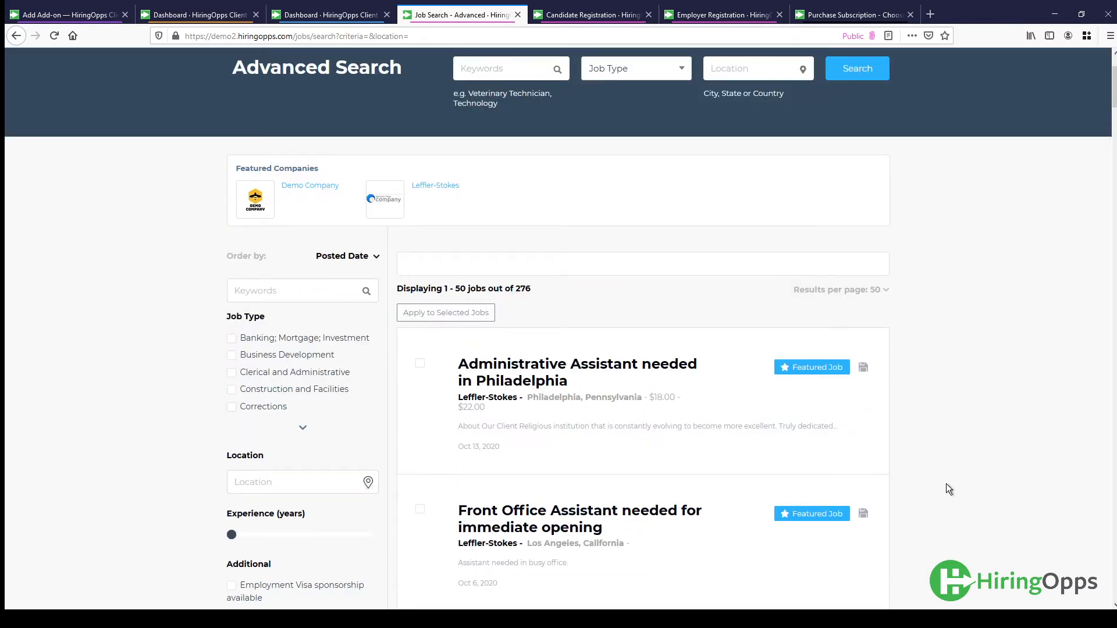
- Return to the new add-on form, enter Featured Jobs as both name and add-on number, and choose the Active status
{"action": "left_click", "coordinate": [67, 19]}
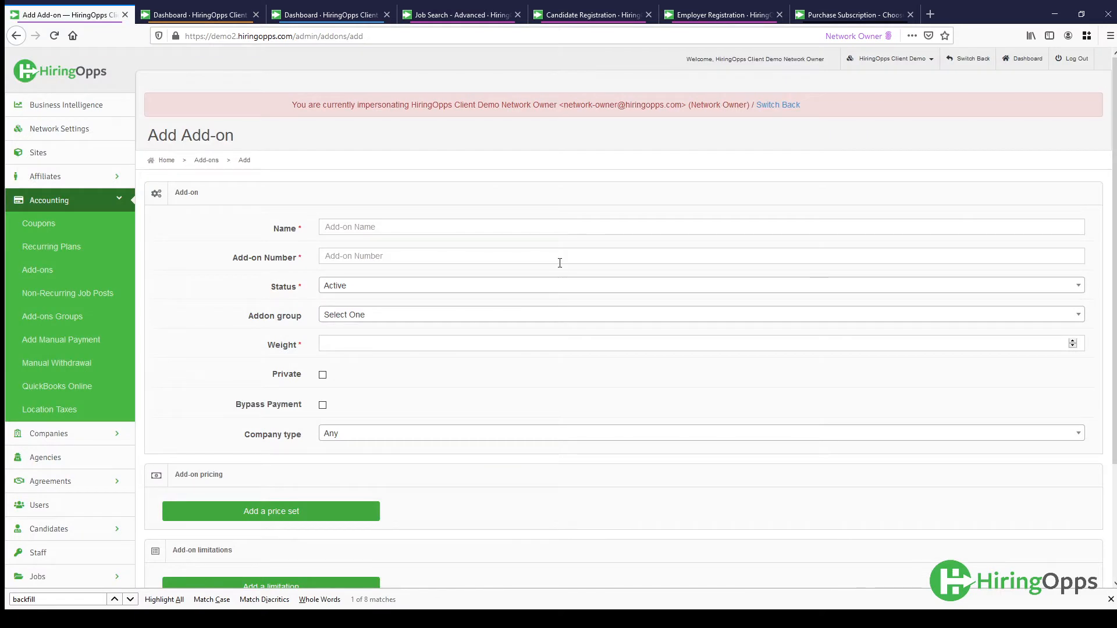
{"action": "left_click", "coordinate": [454, 225]}
{"action": "type", "text": "Featu"}
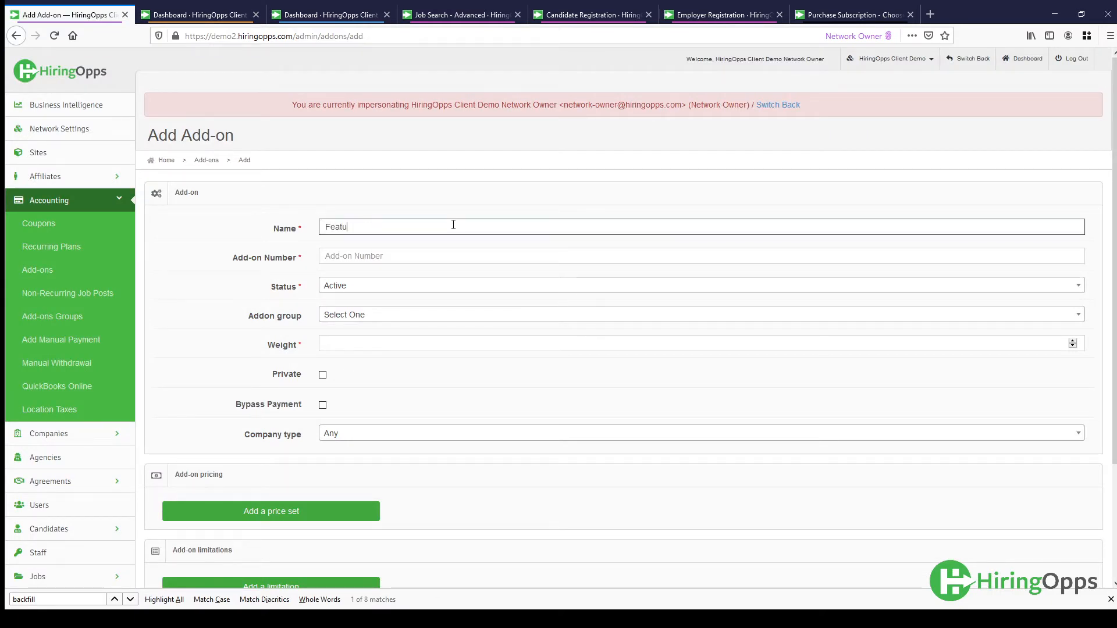
{"action": "type", "text": "red Jobs"}
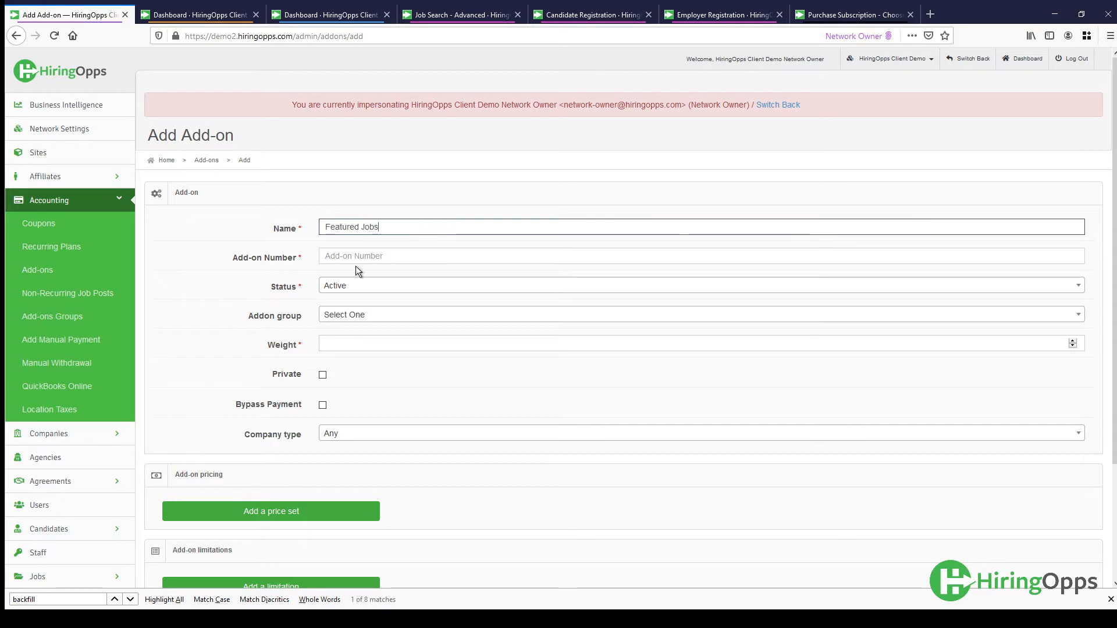
{"action": "left_click", "coordinate": [355, 255]}
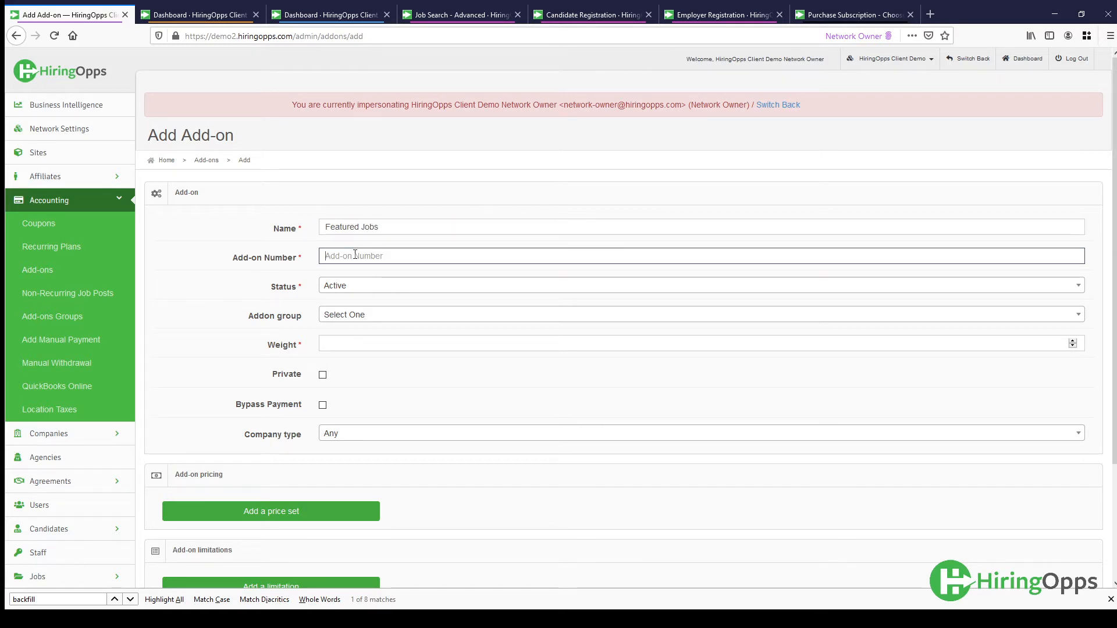
{"action": "type", "text": "Featured Jobs"}
{"action": "left_click", "coordinate": [367, 288]}
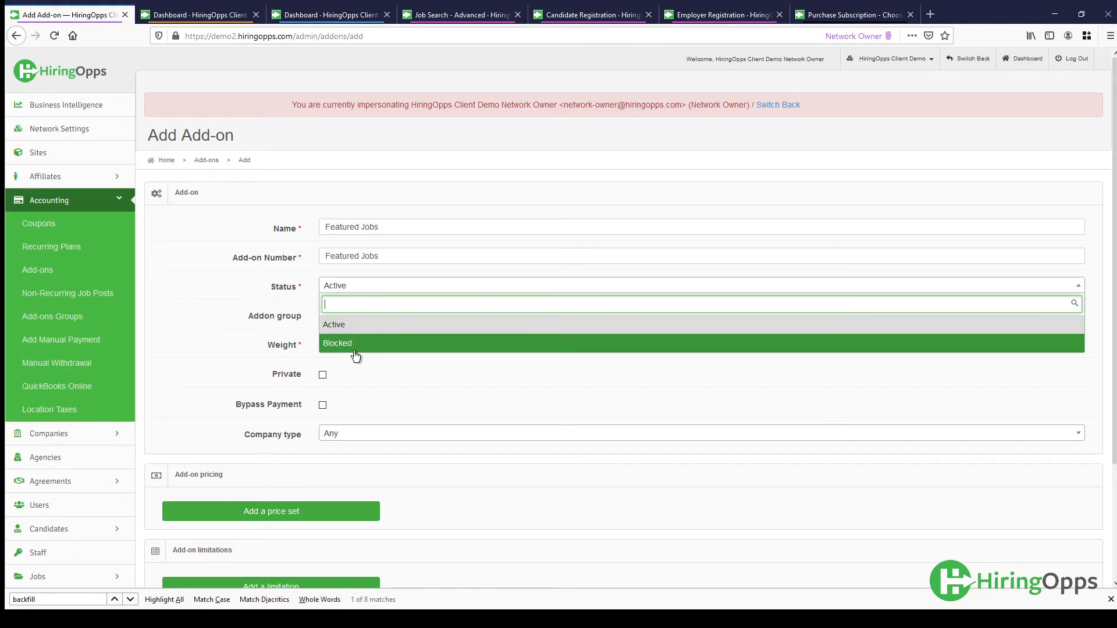
{"action": "left_click", "coordinate": [359, 325]}
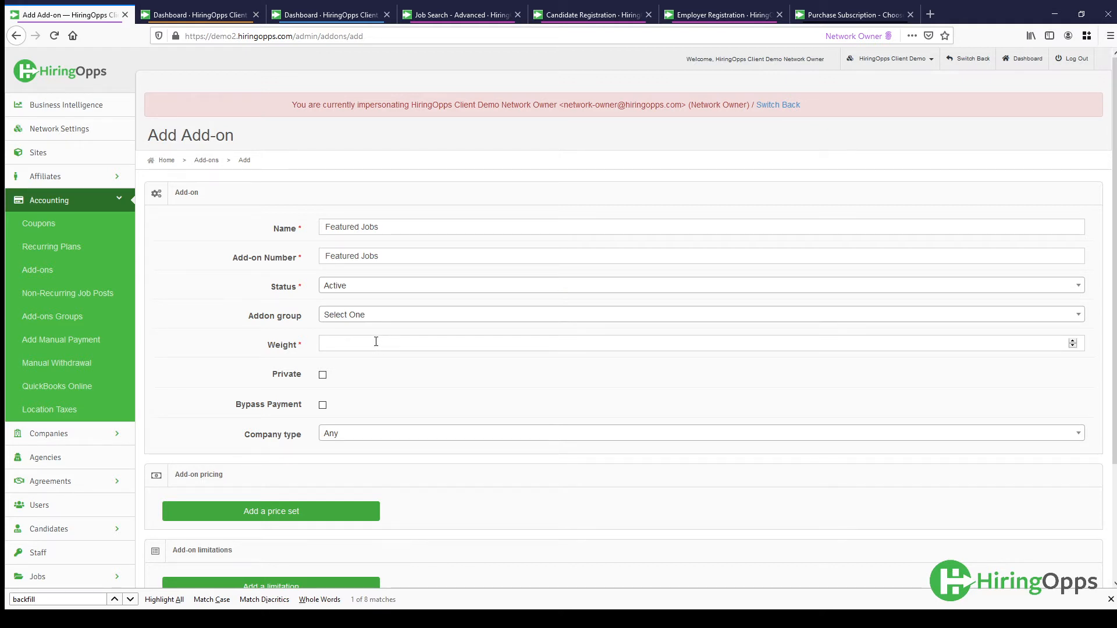
- For the add-on's weight, examine the order of add-ons on the company's subscription purchase page using the $92/month plan
{"action": "left_click", "coordinate": [375, 342]}
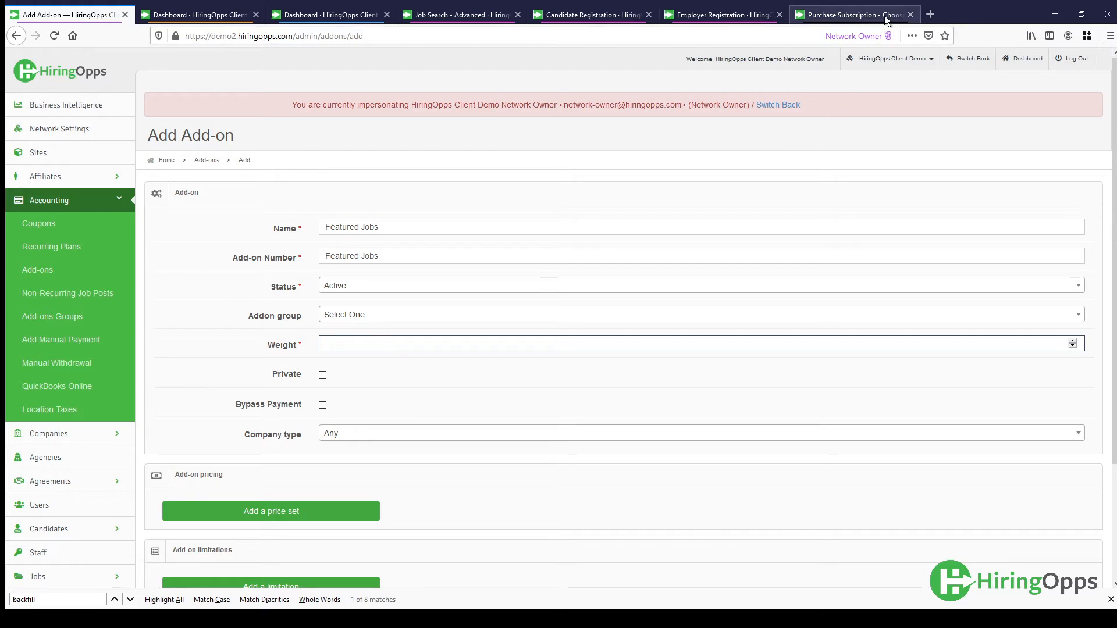
{"action": "left_click", "coordinate": [849, 15]}
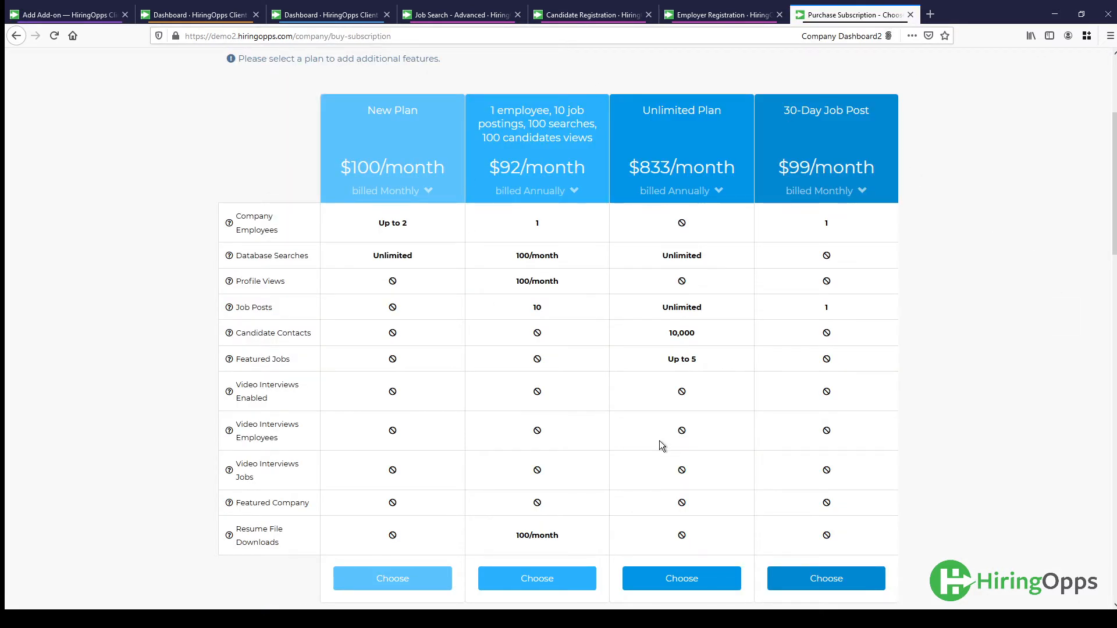
{"action": "left_click", "coordinate": [566, 573]}
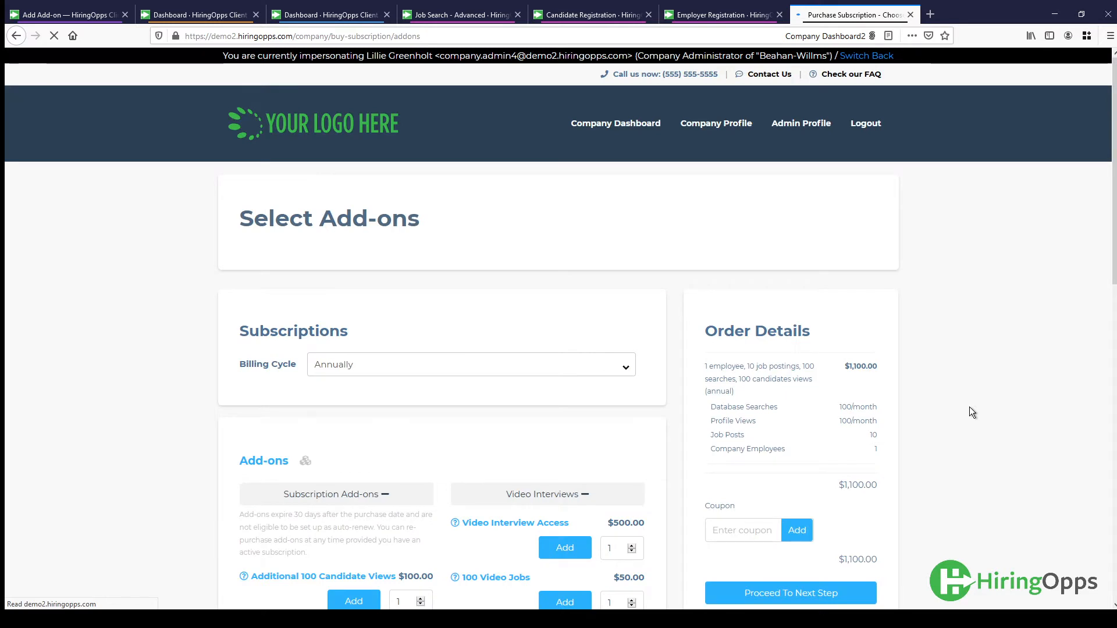
{"action": "scroll", "coordinate": [970, 407], "scroll_direction": "down", "scroll_amount": 3}
{"action": "scroll", "coordinate": [969, 410], "scroll_direction": "down", "scroll_amount": 2}
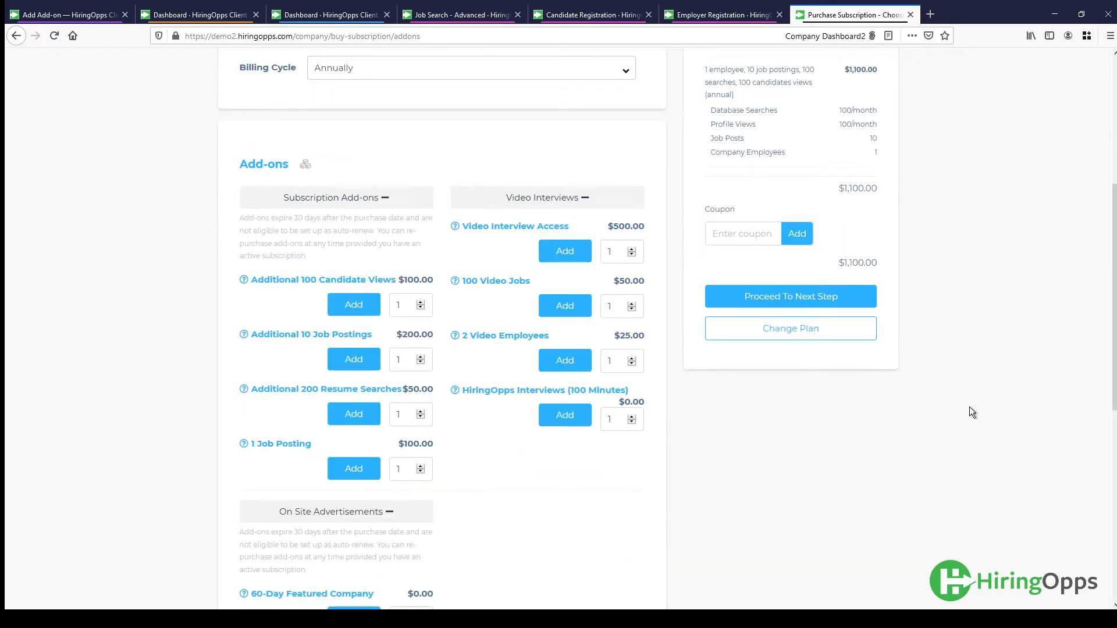
{"action": "scroll", "coordinate": [969, 410], "scroll_direction": "down", "scroll_amount": 1}
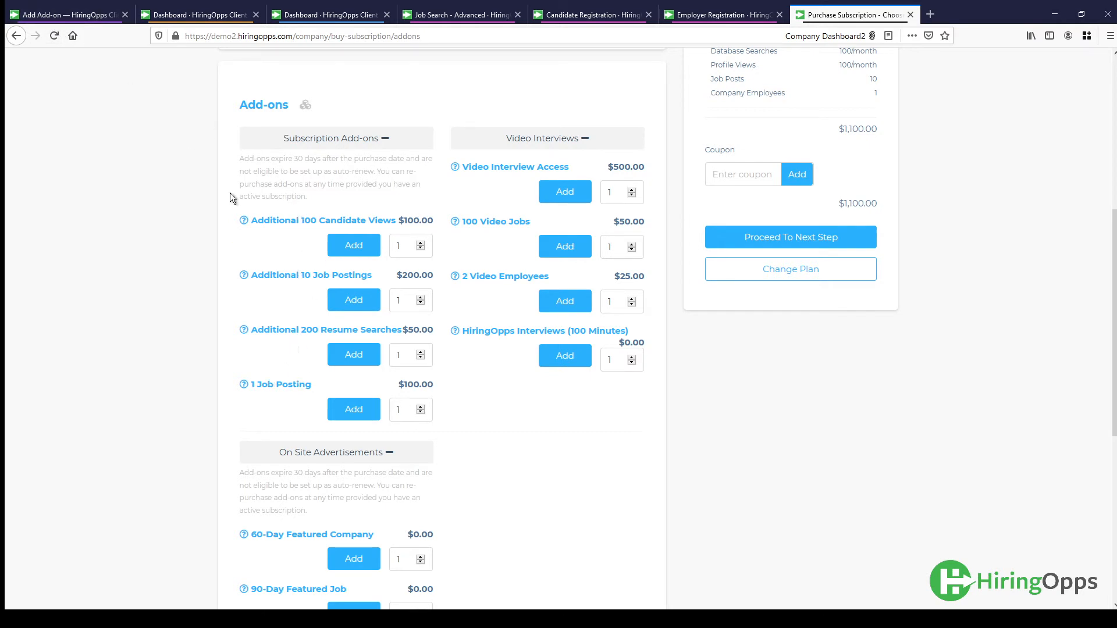
- Back in the new add-on form, set the weight to 4 and add a price set of $100.00 for the HiringOpps Client Demo site
{"action": "left_click", "coordinate": [65, 17]}
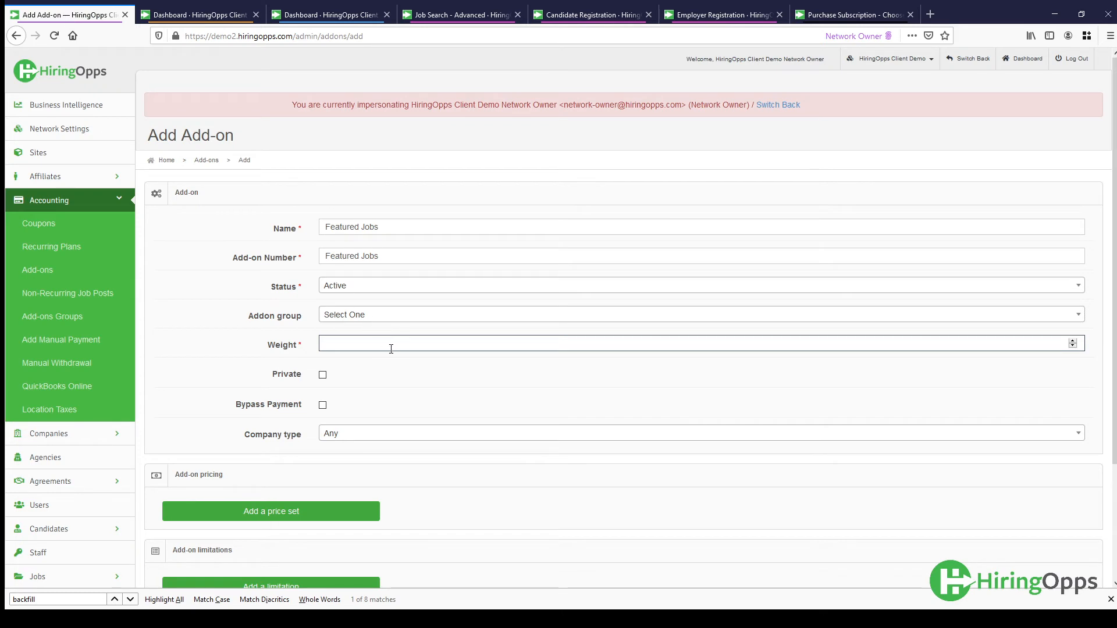
{"action": "type", "text": "4"}
{"action": "scroll", "coordinate": [409, 369], "scroll_direction": "down", "scroll_amount": 3}
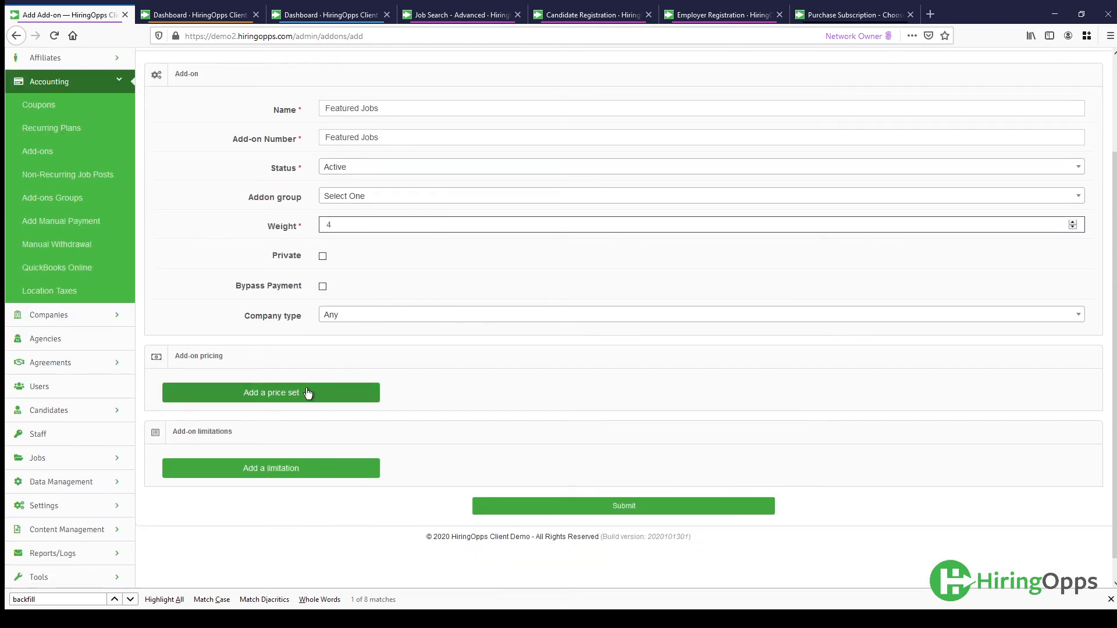
{"action": "left_click", "coordinate": [308, 394]}
{"action": "scroll", "coordinate": [270, 364], "scroll_direction": "down", "scroll_amount": 1}
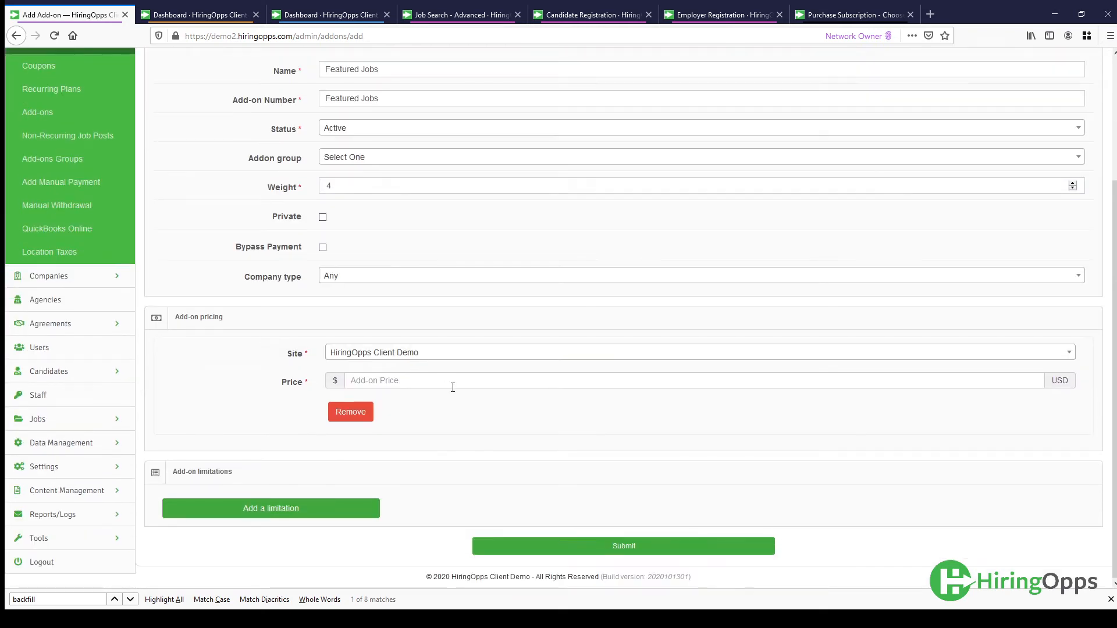
{"action": "left_click", "coordinate": [453, 379]}
{"action": "type", "text": "100.00"}
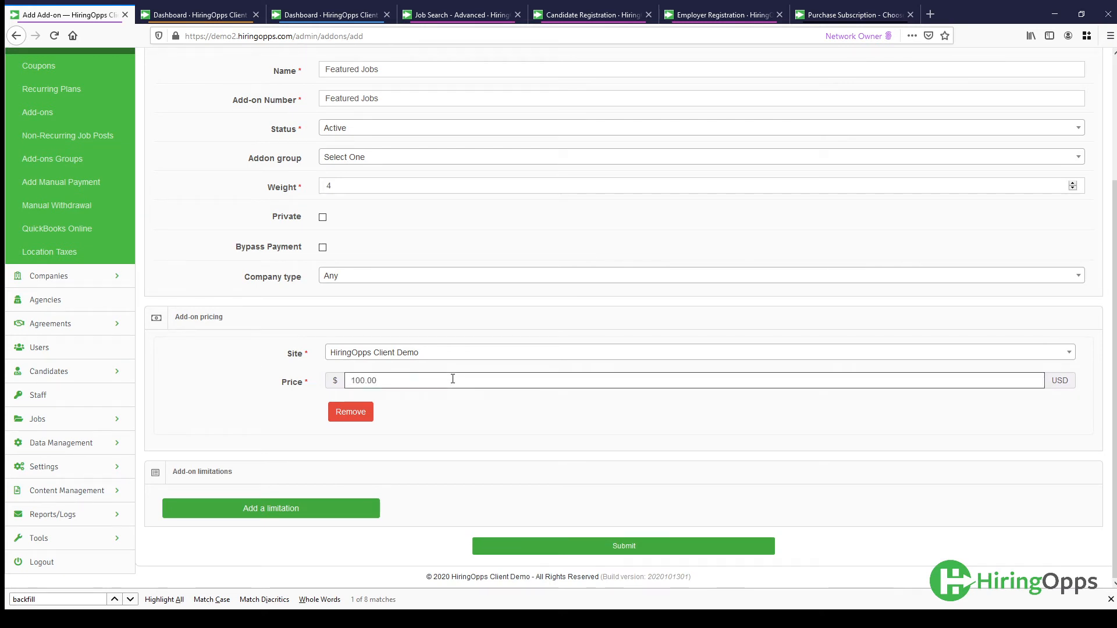
- Add a limitation to the add-on for the Featured Job Postings module, using the concurrent usage type
{"action": "left_click", "coordinate": [347, 507]}
{"action": "scroll", "coordinate": [266, 406], "scroll_direction": "down", "scroll_amount": 3}
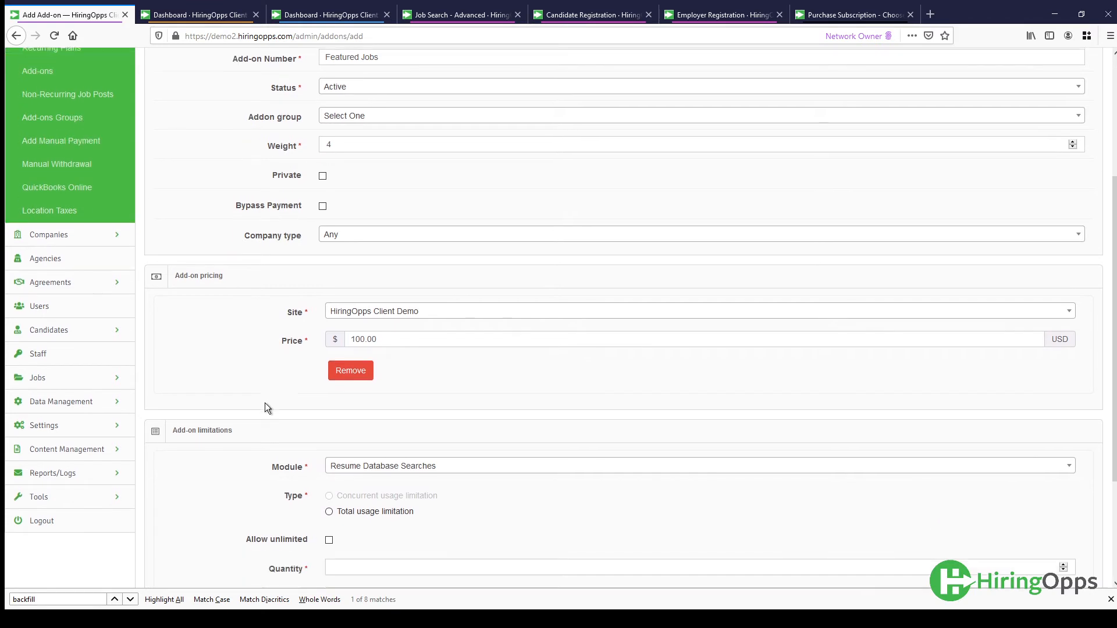
{"action": "left_click", "coordinate": [384, 393]}
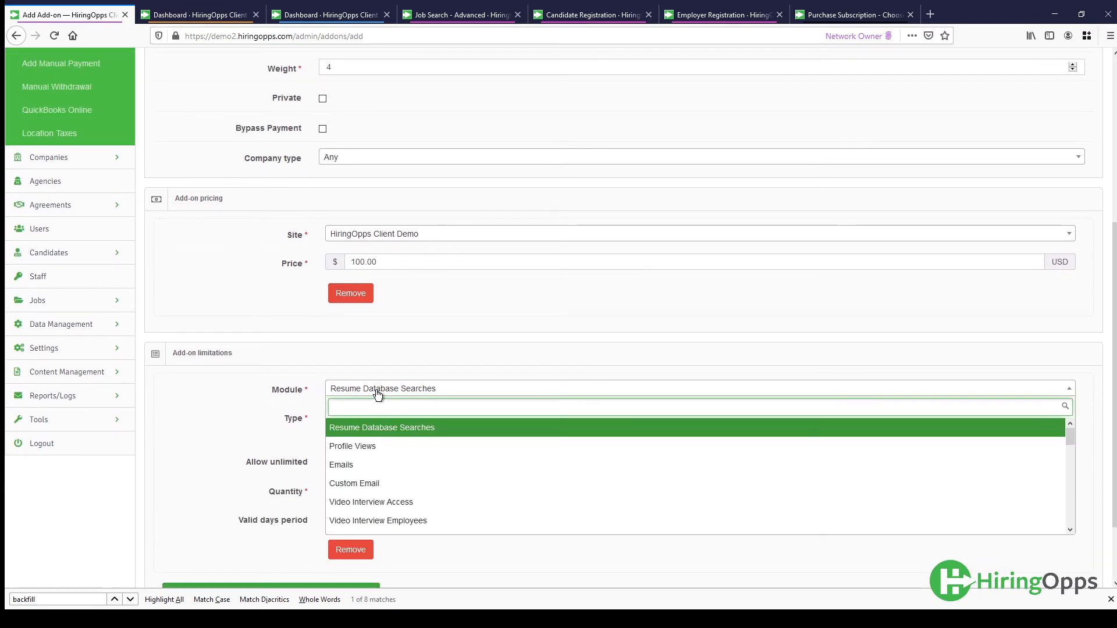
{"action": "scroll", "coordinate": [439, 494], "scroll_direction": "down", "scroll_amount": 3}
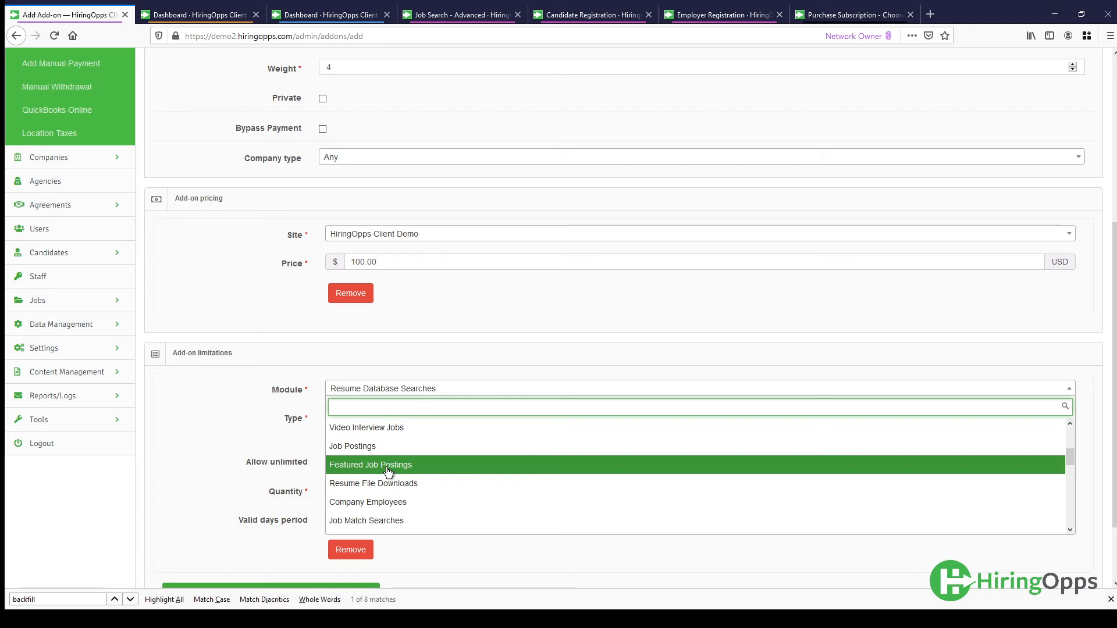
{"action": "scroll", "coordinate": [388, 472], "scroll_direction": "down", "scroll_amount": 2}
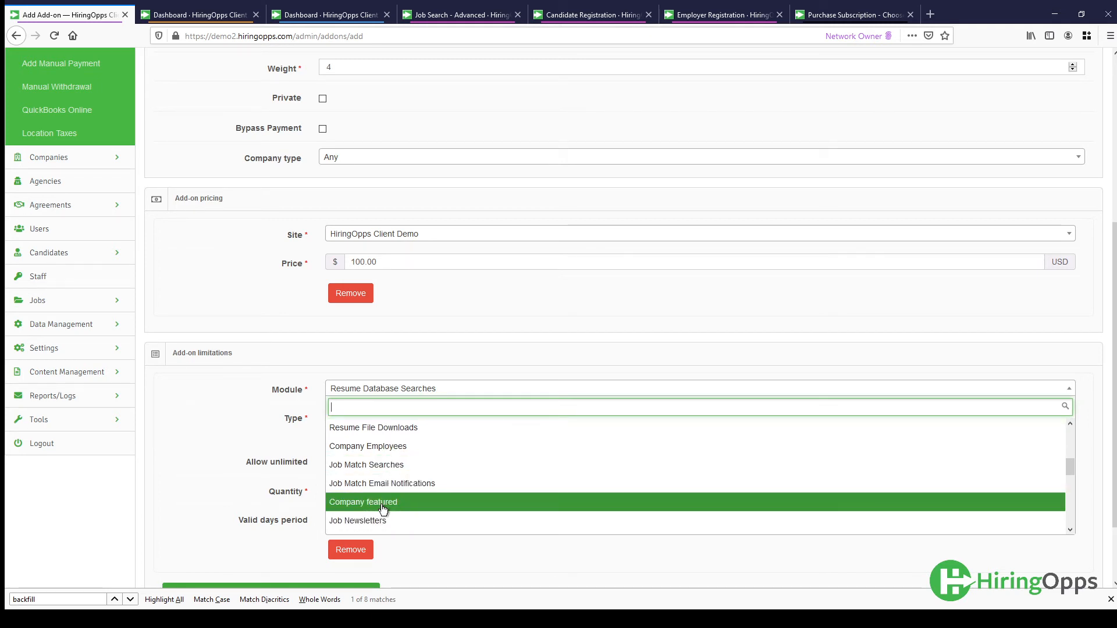
{"action": "scroll", "coordinate": [383, 510], "scroll_direction": "up", "scroll_amount": 2}
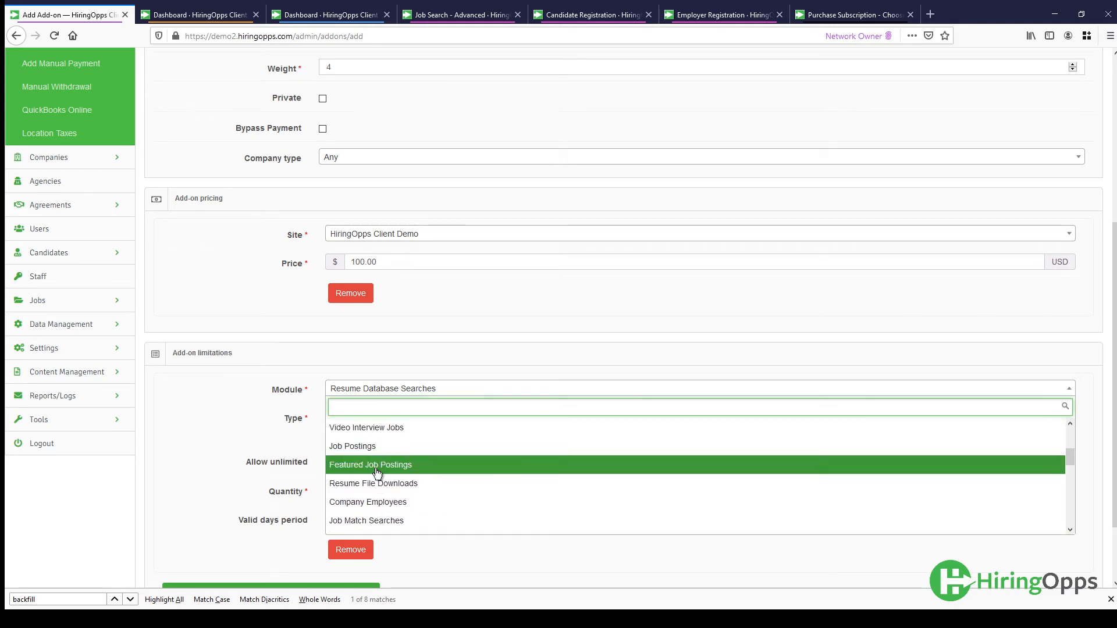
{"action": "left_click", "coordinate": [377, 464]}
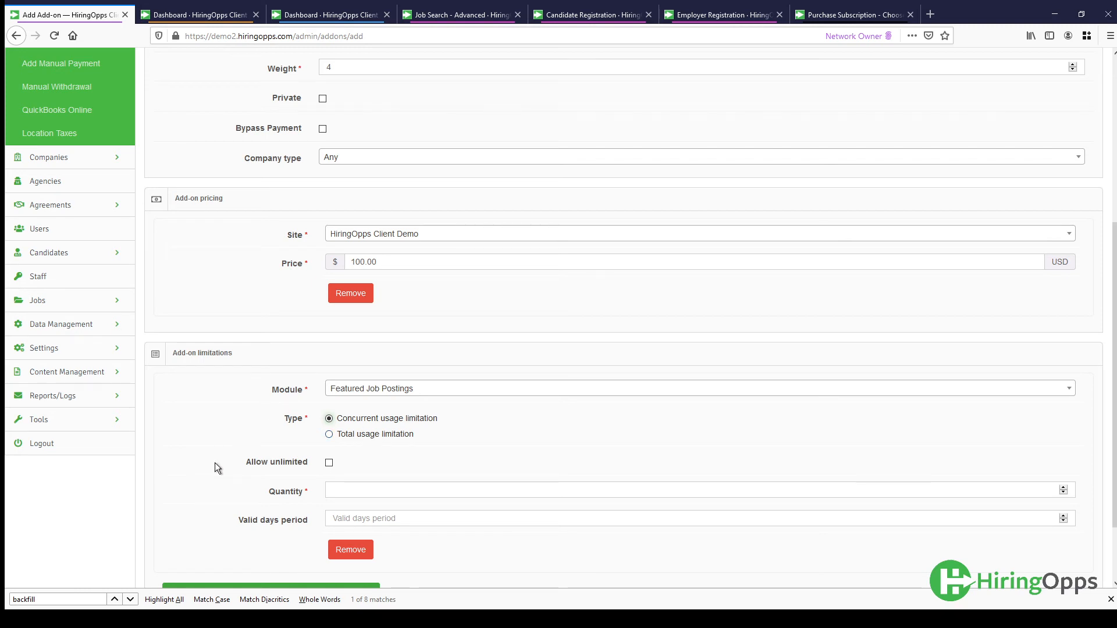
- Set the Featured Job Postings limitation's quantity to 3 and its valid days period to 30
{"action": "left_click", "coordinate": [347, 485]}
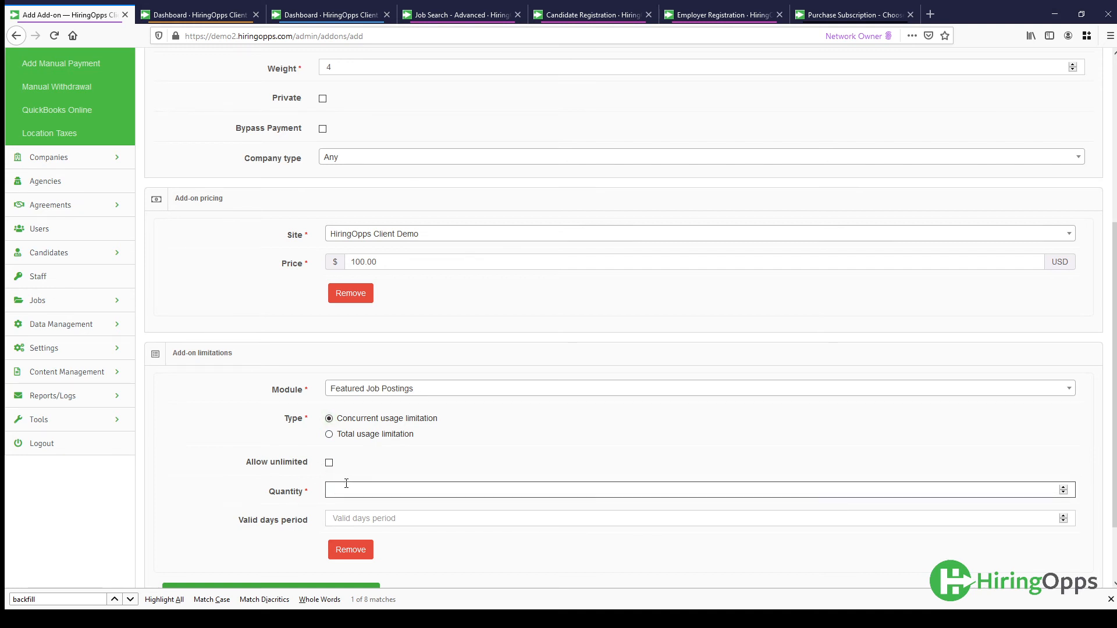
{"action": "type", "text": "3"}
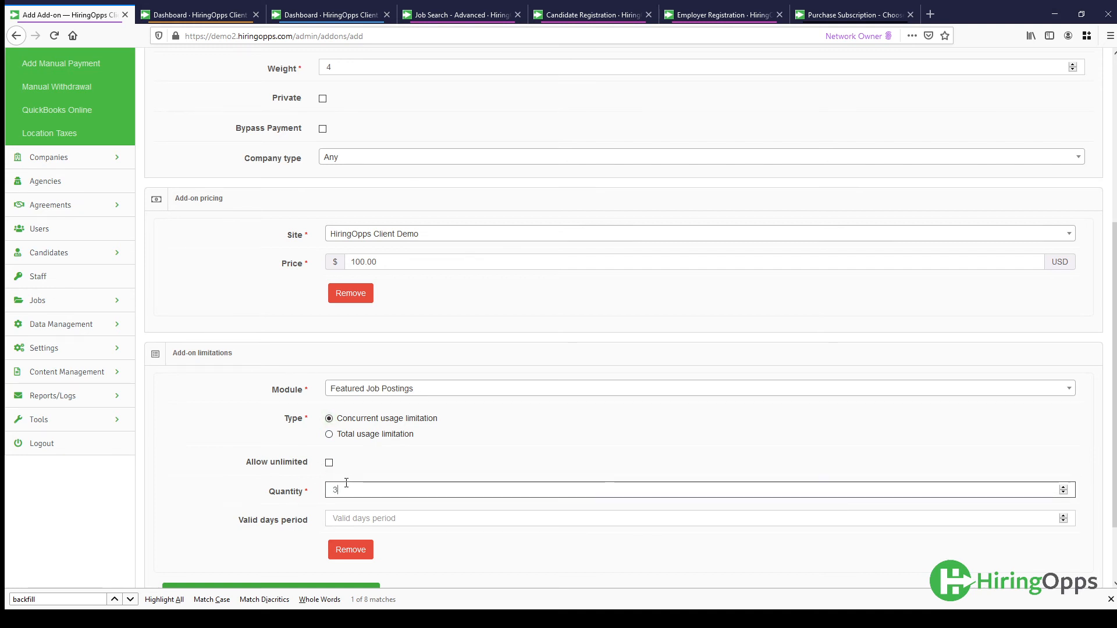
{"action": "left_click", "coordinate": [384, 518]}
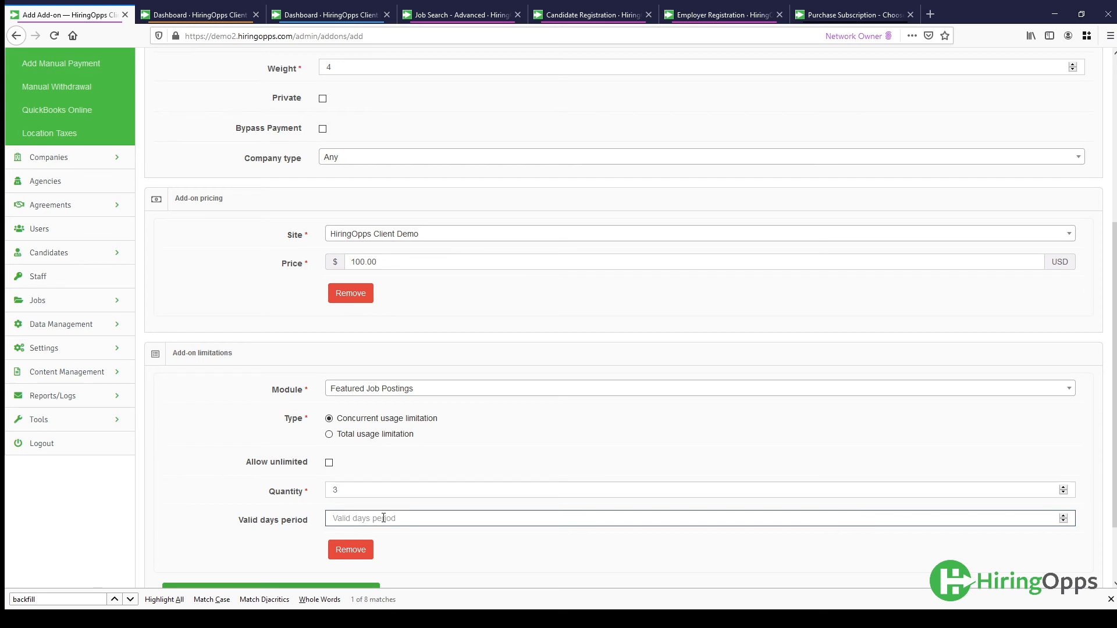
{"action": "type", "text": "30"}
{"action": "scroll", "coordinate": [547, 554], "scroll_direction": "down", "scroll_amount": 1}
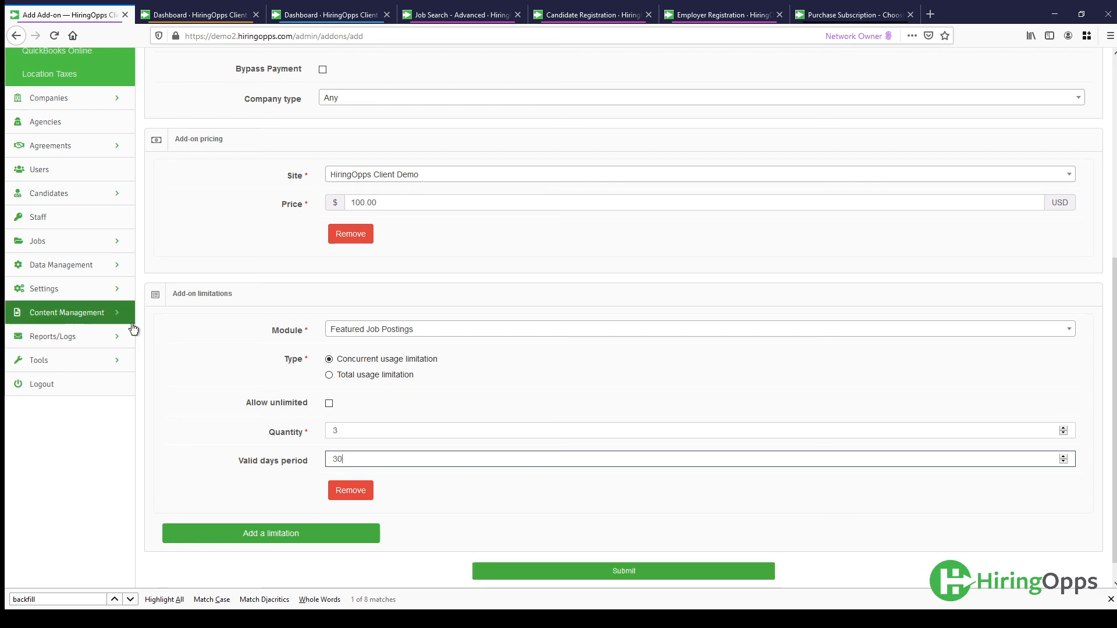
- Leave the form unsubmitted, open the add-ons list and examine the actions available for the Additional 100 Candidate Views add-on
{"action": "scroll", "coordinate": [164, 340], "scroll_direction": "up", "scroll_amount": 5}
{"action": "left_click", "coordinate": [41, 231]}
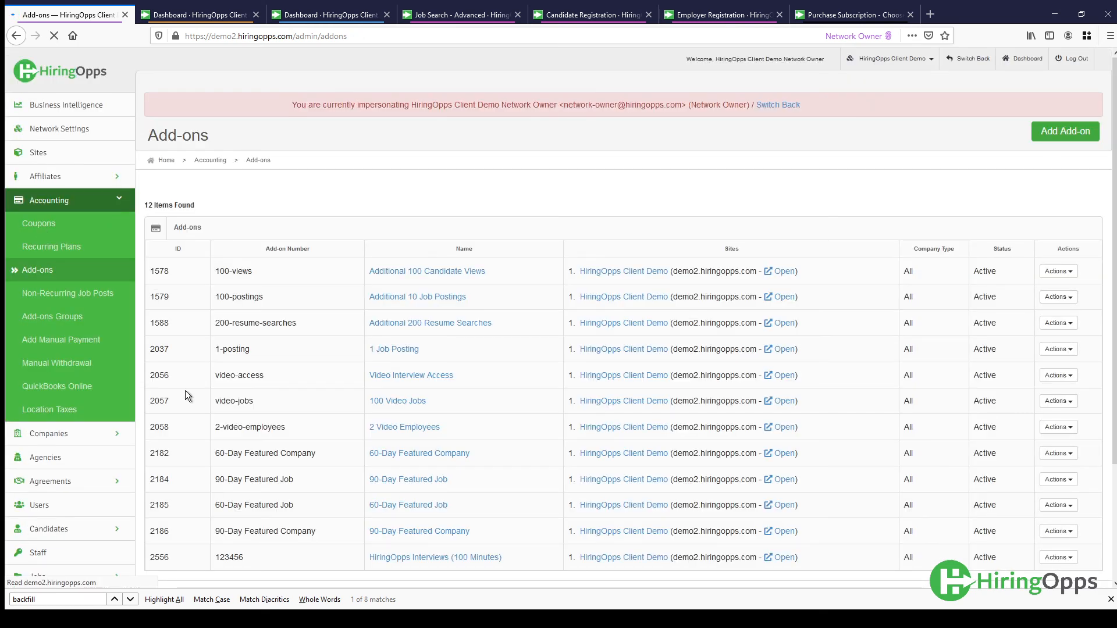
{"action": "scroll", "coordinate": [581, 363], "scroll_direction": "down", "scroll_amount": 3}
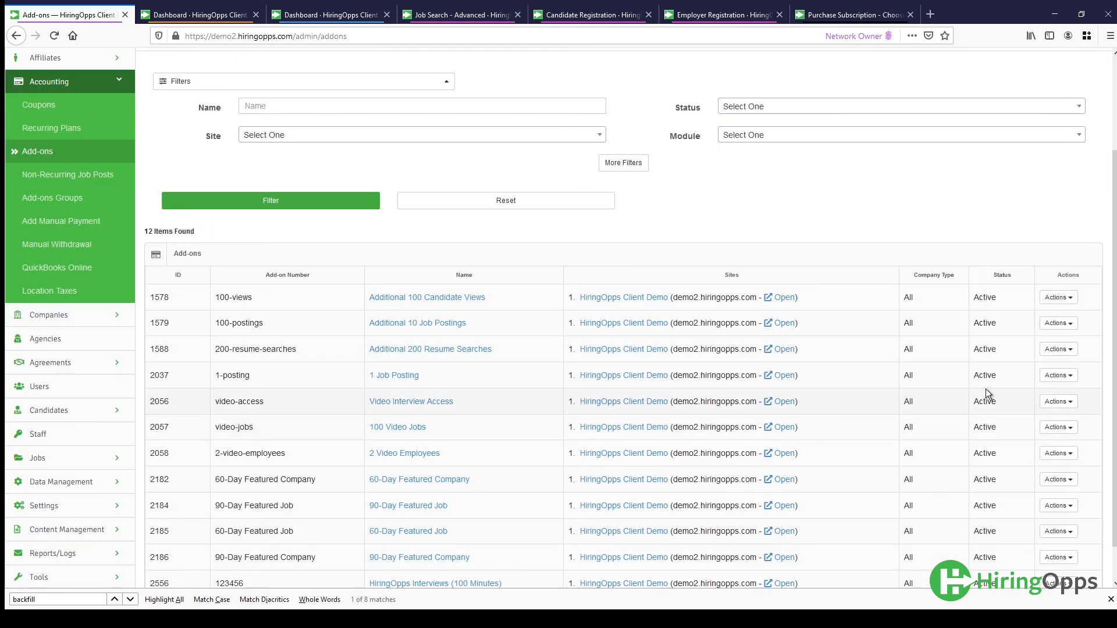
{"action": "left_click", "coordinate": [1058, 298]}
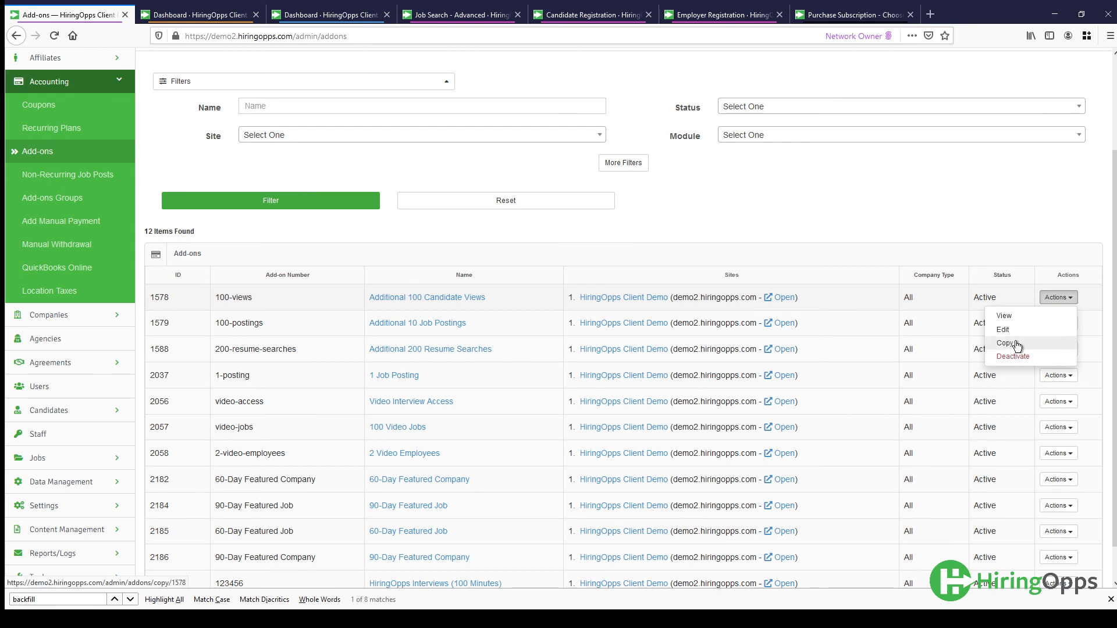
{"action": "left_click", "coordinate": [882, 218]}
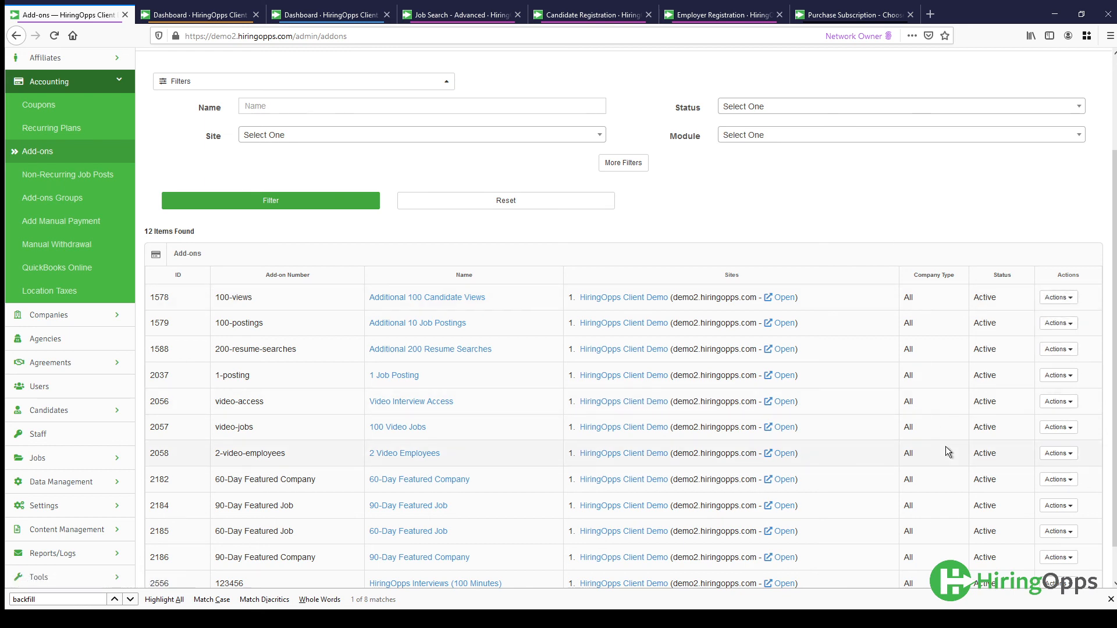
{"action": "scroll", "coordinate": [945, 445], "scroll_direction": "up", "scroll_amount": 2}
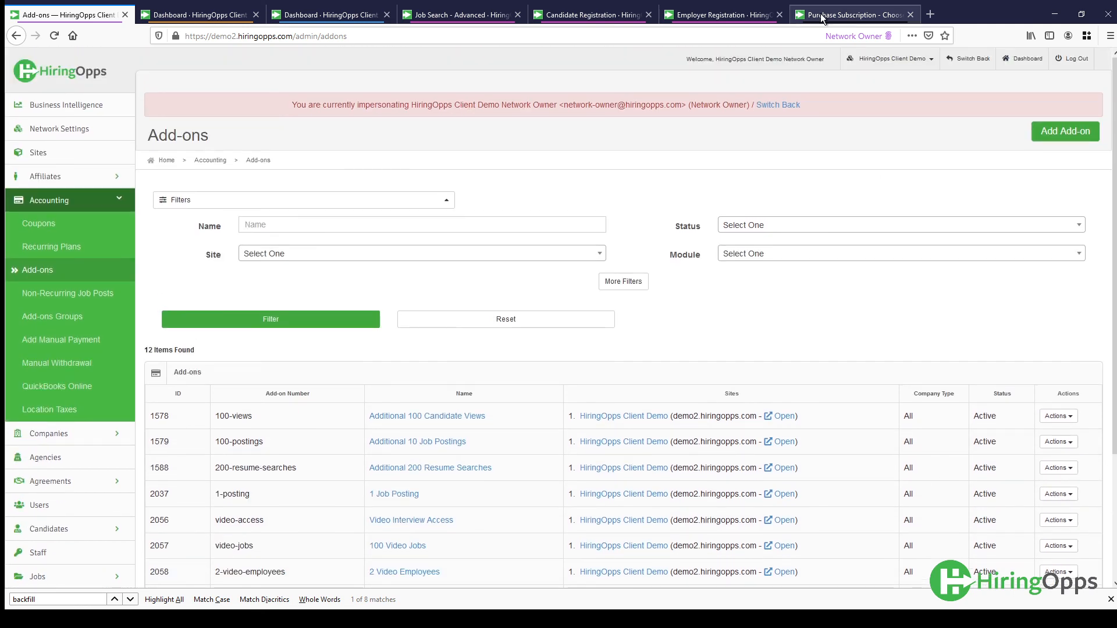
- Add the 60-Day Featured Company add-on to the order on the company's subscription purchase page, and return to the admin add-ons list
{"action": "left_click", "coordinate": [822, 16]}
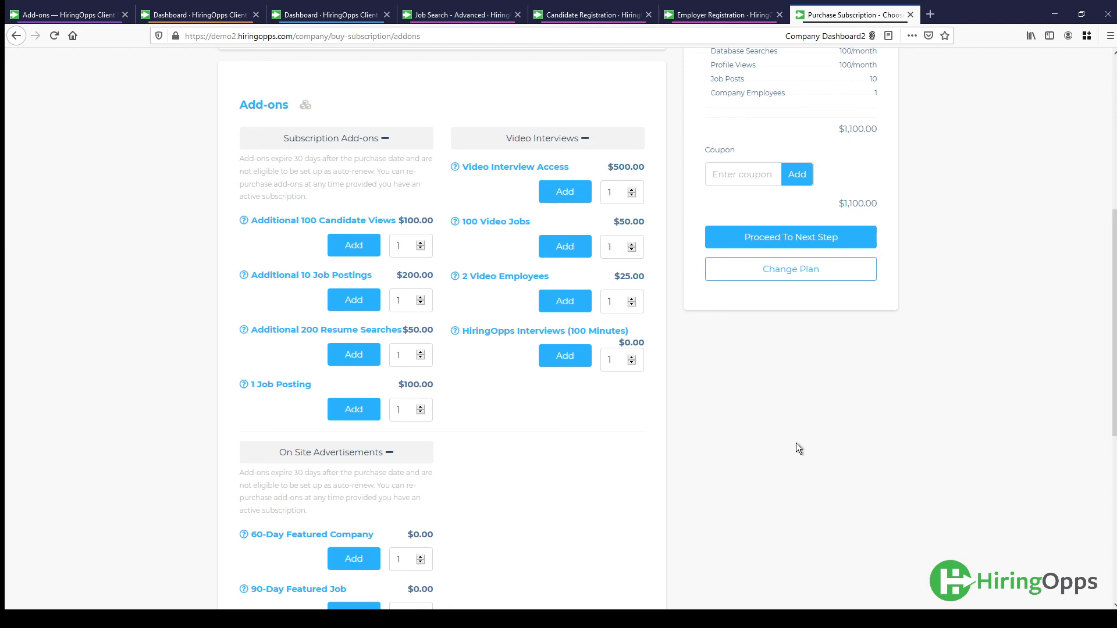
{"action": "scroll", "coordinate": [558, 448], "scroll_direction": "down", "scroll_amount": 2}
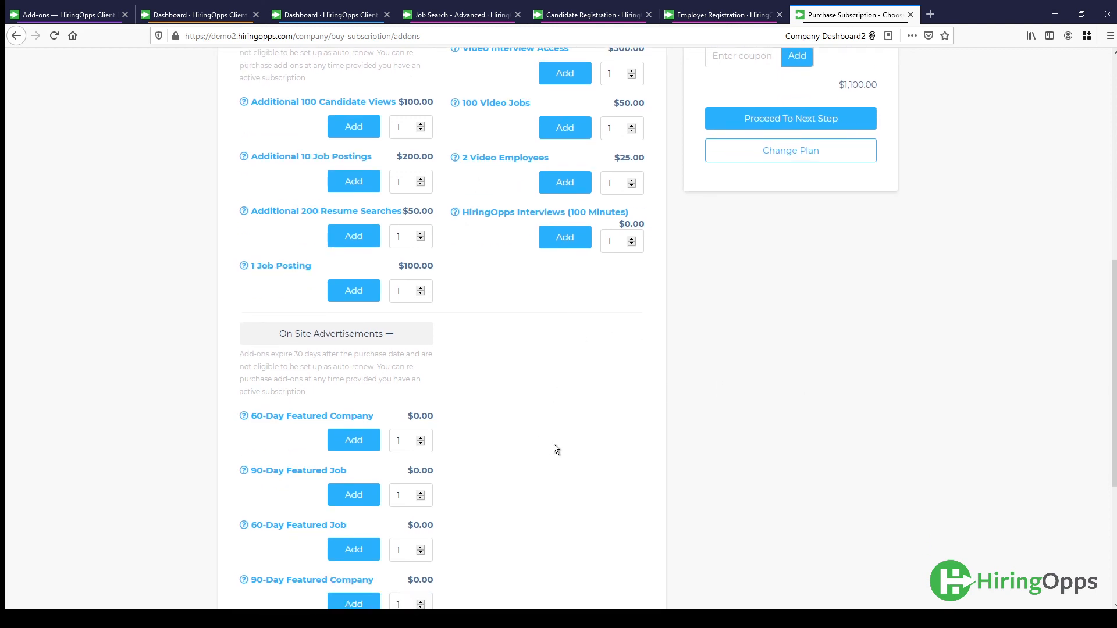
{"action": "left_click", "coordinate": [354, 441]}
{"action": "scroll", "coordinate": [774, 454], "scroll_direction": "up", "scroll_amount": 4}
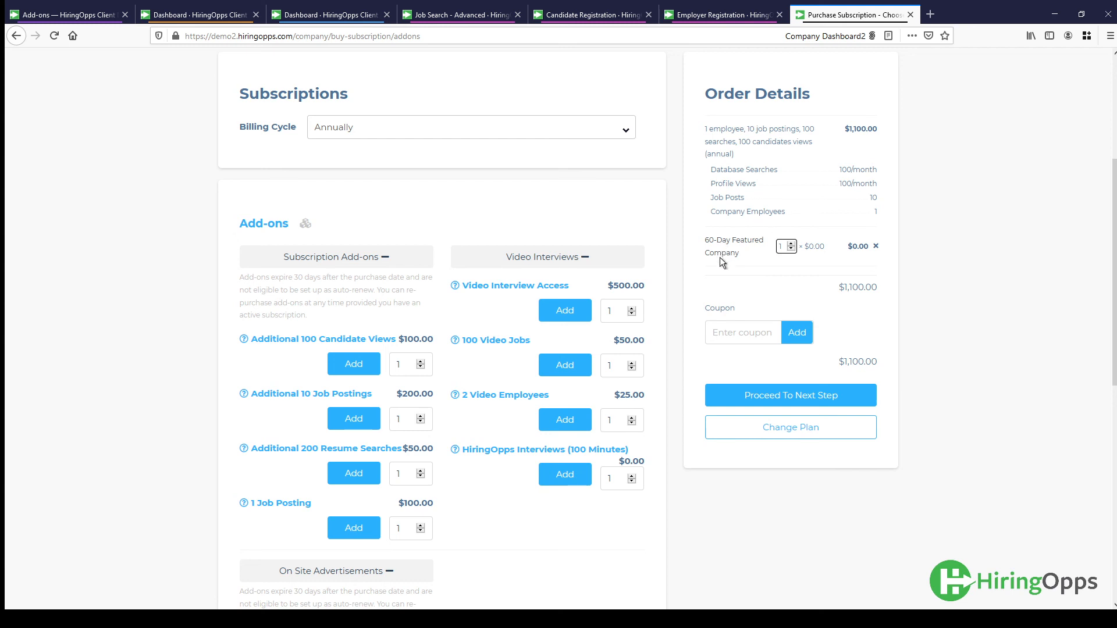
{"action": "left_click", "coordinate": [632, 308]}
{"action": "left_click", "coordinate": [632, 308]}
{"action": "left_click", "coordinate": [47, 14]}
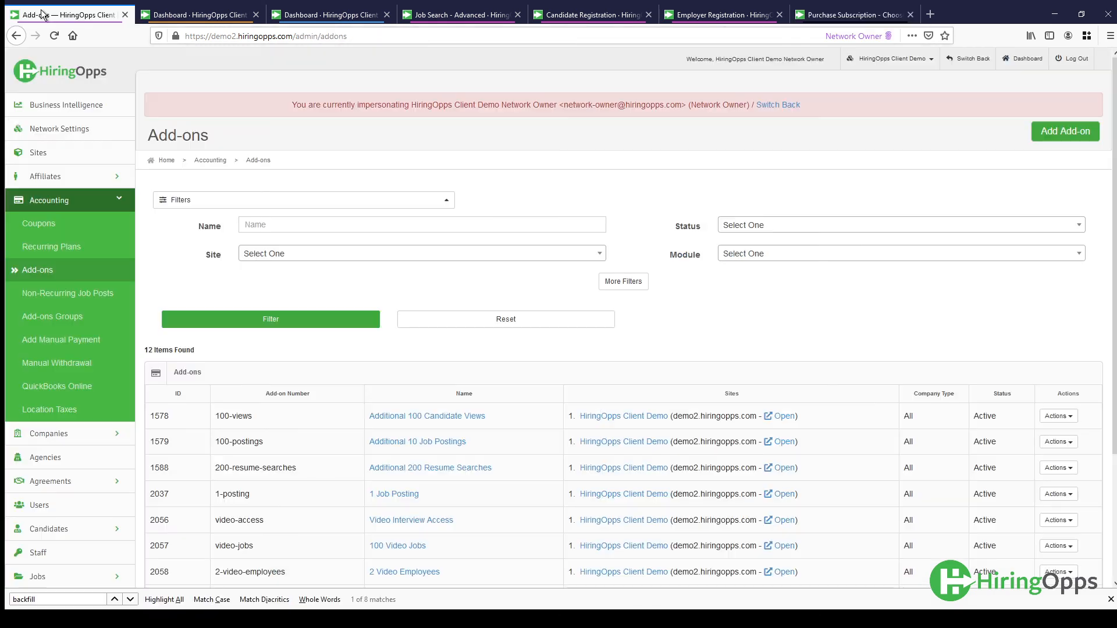